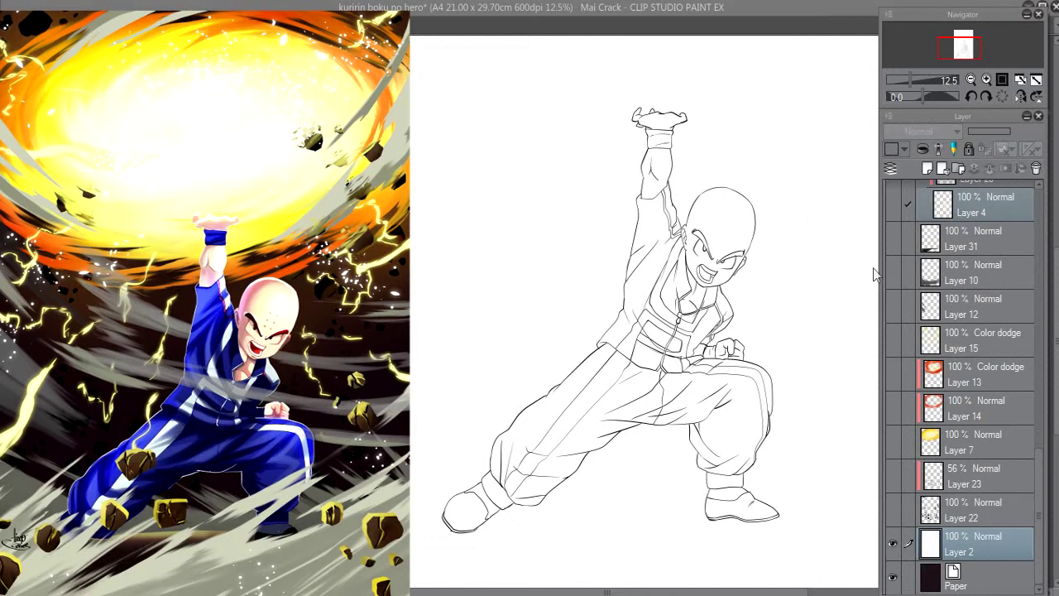
Zoom and pan over the line art to inspect Krillin's head and face.
drag(1045, 505, 1036, 215)
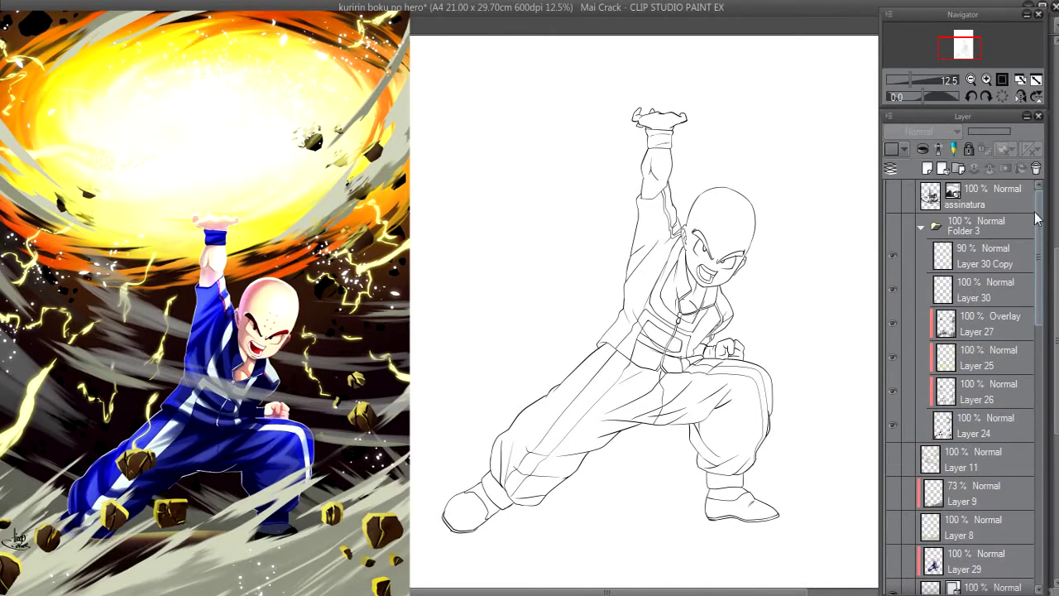
drag(1036, 215, 1040, 533)
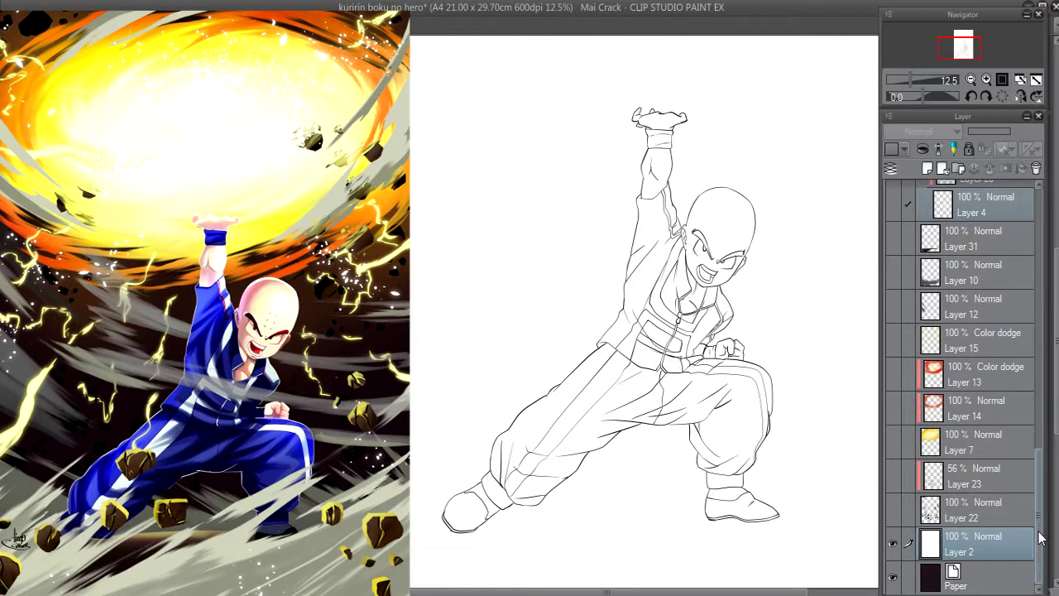
drag(1040, 538, 1042, 428)
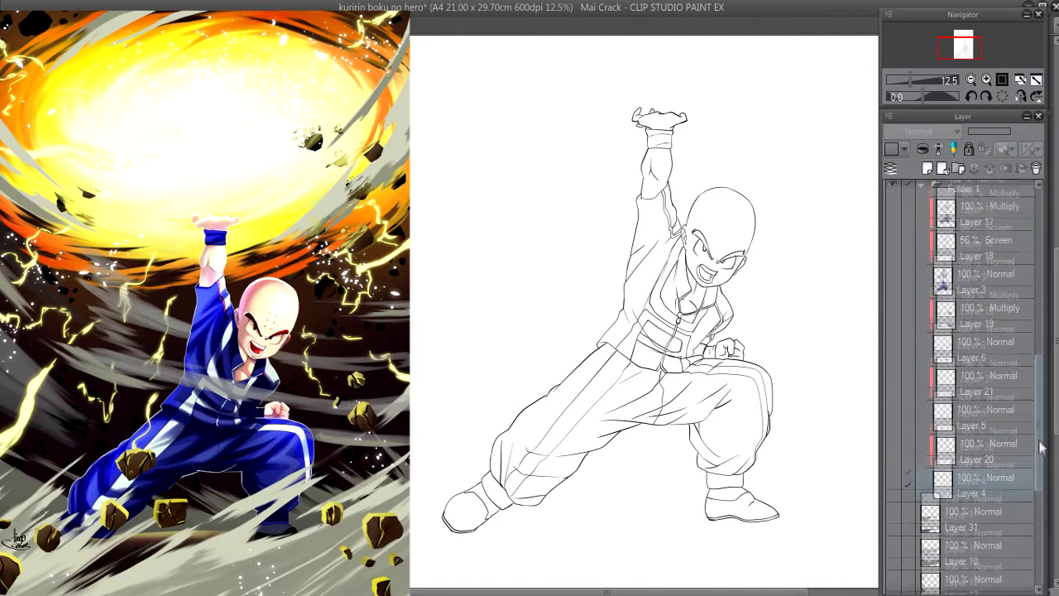
click(985, 79)
drag(777, 152, 632, 252)
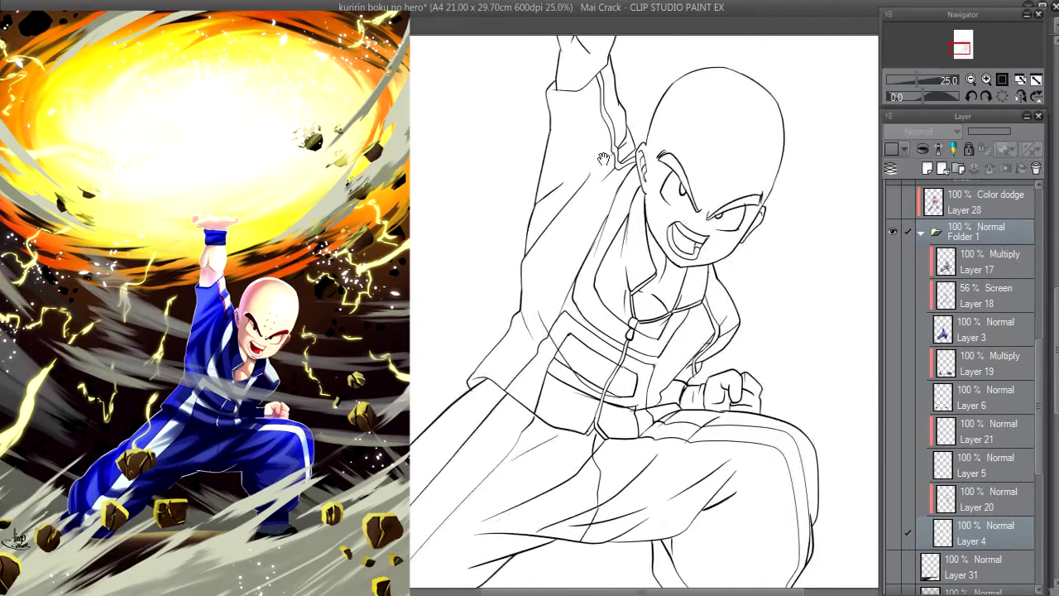
scroll(632, 252, down, 2)
scroll(631, 250, down, 2)
scroll(628, 246, down, 1)
scroll(625, 243, down, 1)
scroll(622, 246, down, 3)
scroll(616, 250, down, 1)
scroll(605, 257, down, 2)
drag(605, 258, 615, 324)
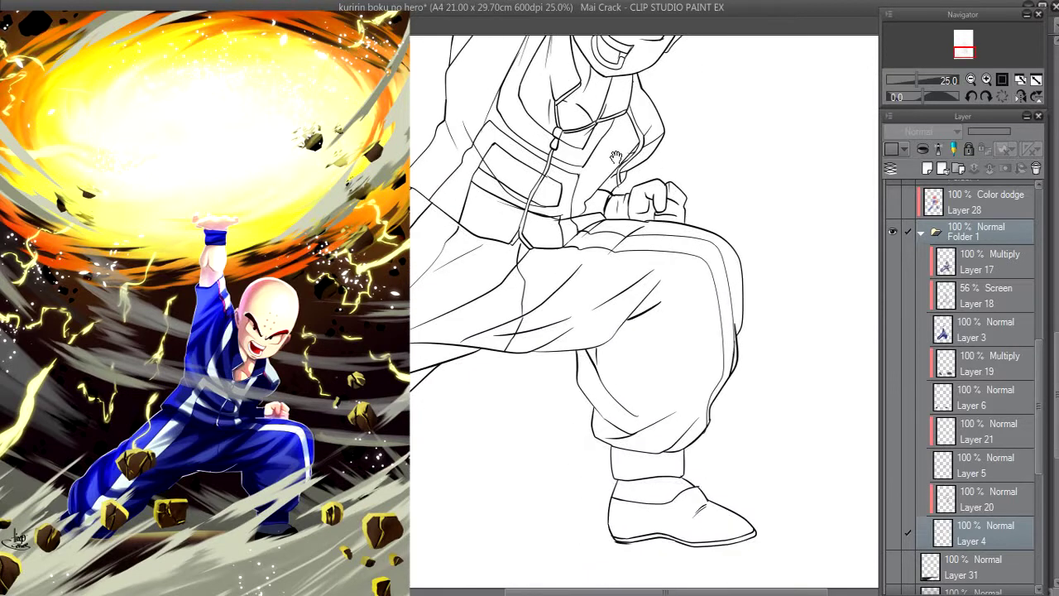
Fit the drawing at 12.5% and show Layer 4's flat skin and white clothing colours.
click(1022, 80)
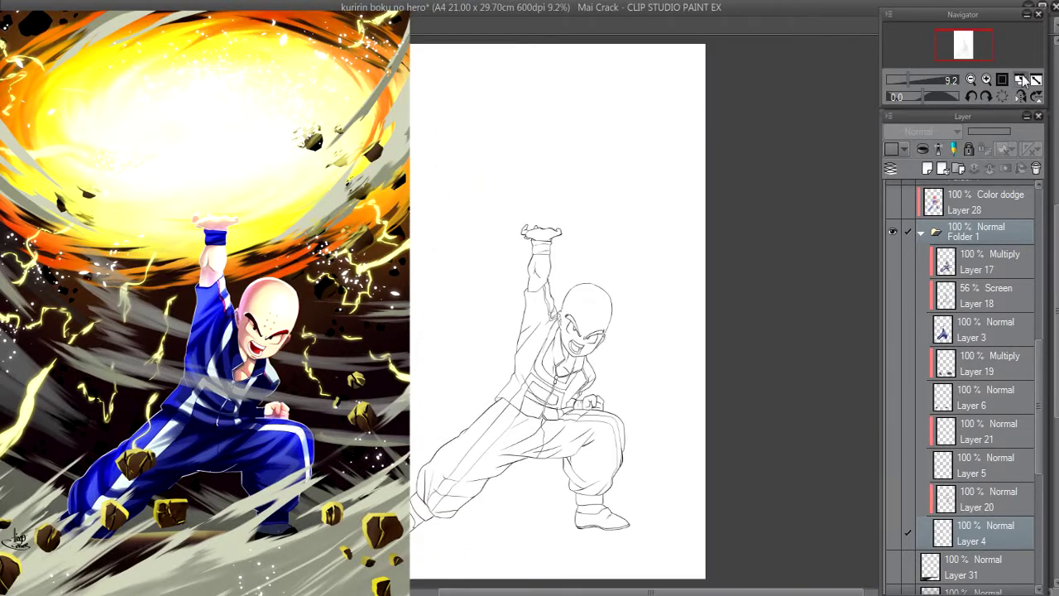
click(986, 80)
drag(728, 203, 728, 149)
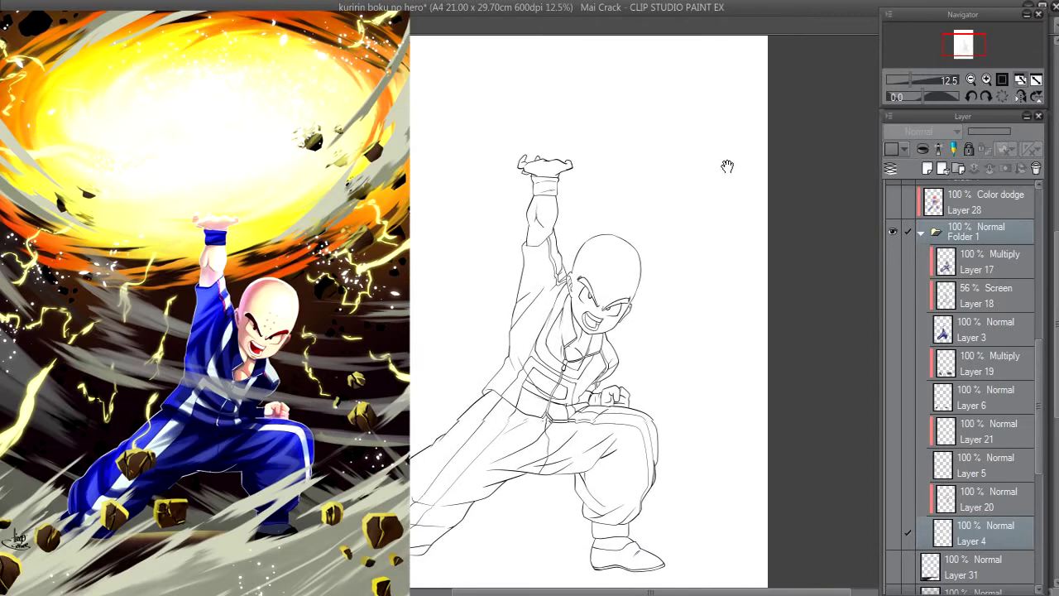
click(891, 537)
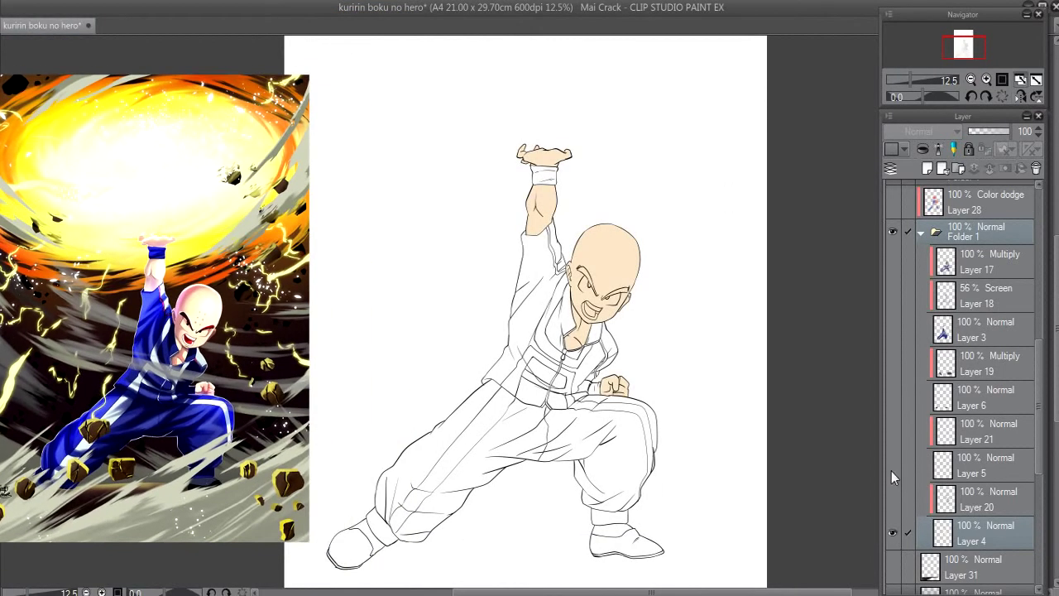
Show Layers 5, 6, 3 and 20 (eyes/mouth, shoes, tracksuit, skin shading), then zoom to 25% on the face.
click(892, 466)
click(893, 393)
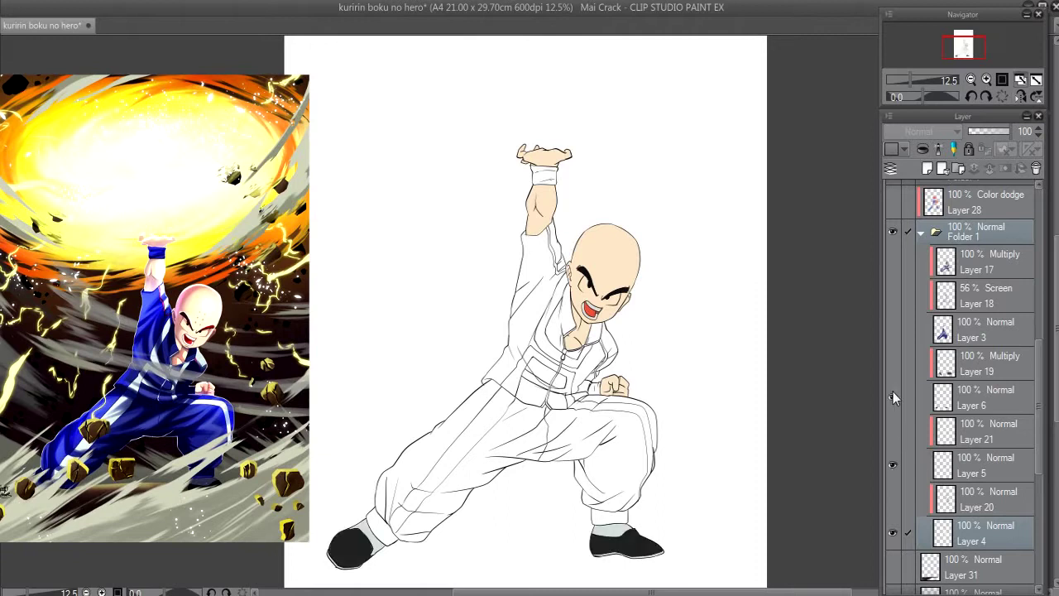
click(893, 327)
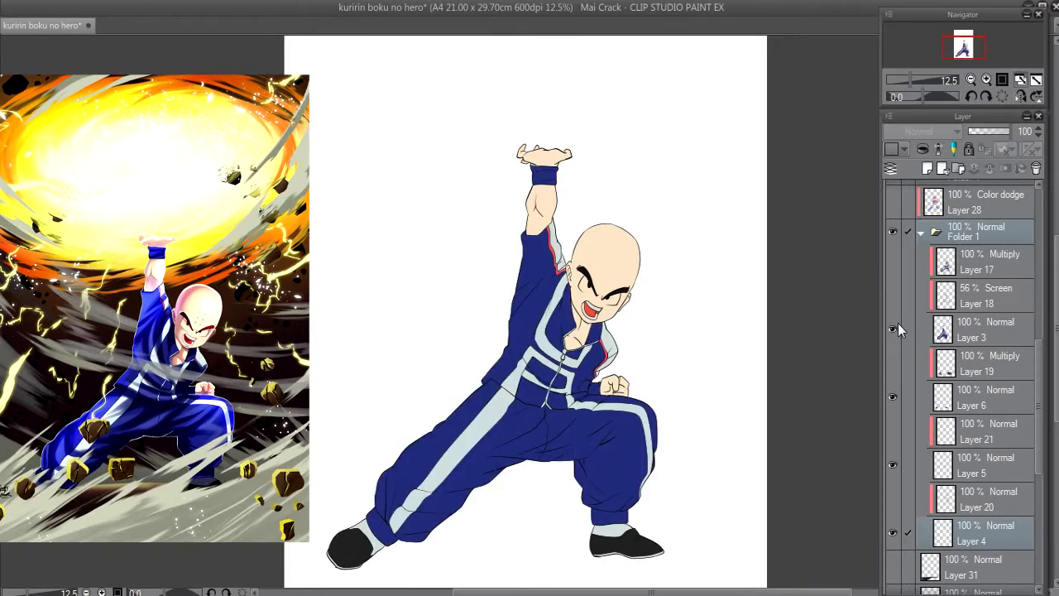
click(892, 498)
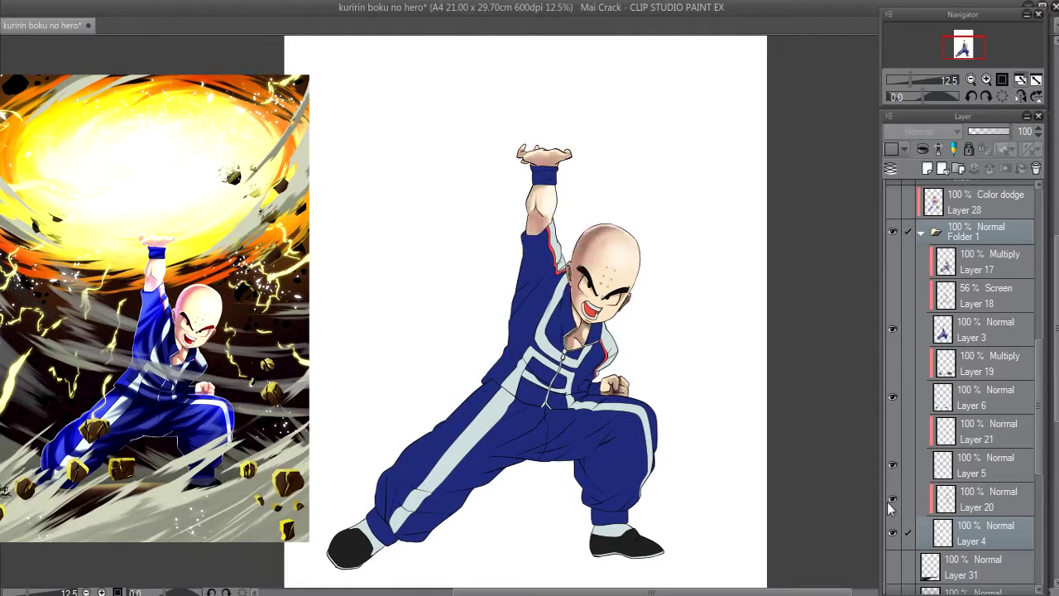
click(984, 496)
click(971, 79)
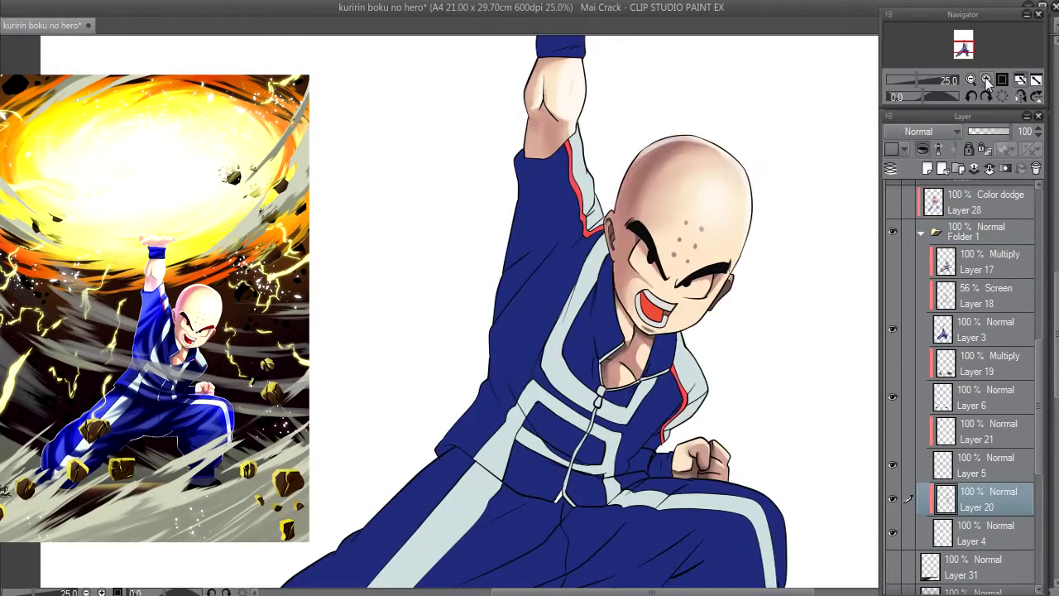
mouse_move(695, 219)
mouse_down()
mouse_move(638, 203)
mouse_move(620, 316)
mouse_up()
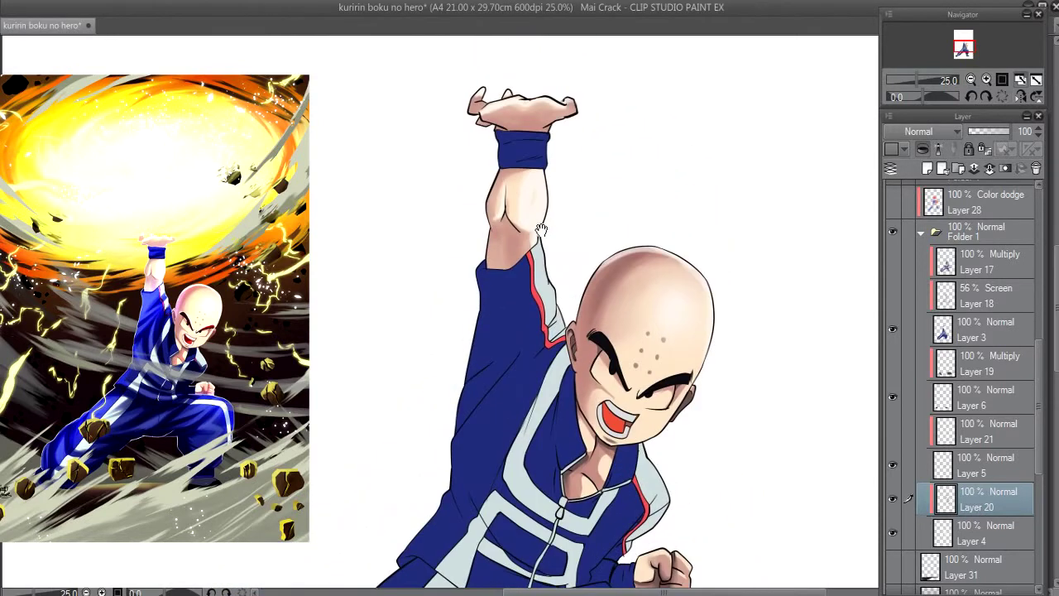
Pan over the raised arm and hand, then show Layer 19's Multiply shadow on the tracksuit.
scroll(746, 267, down, 1)
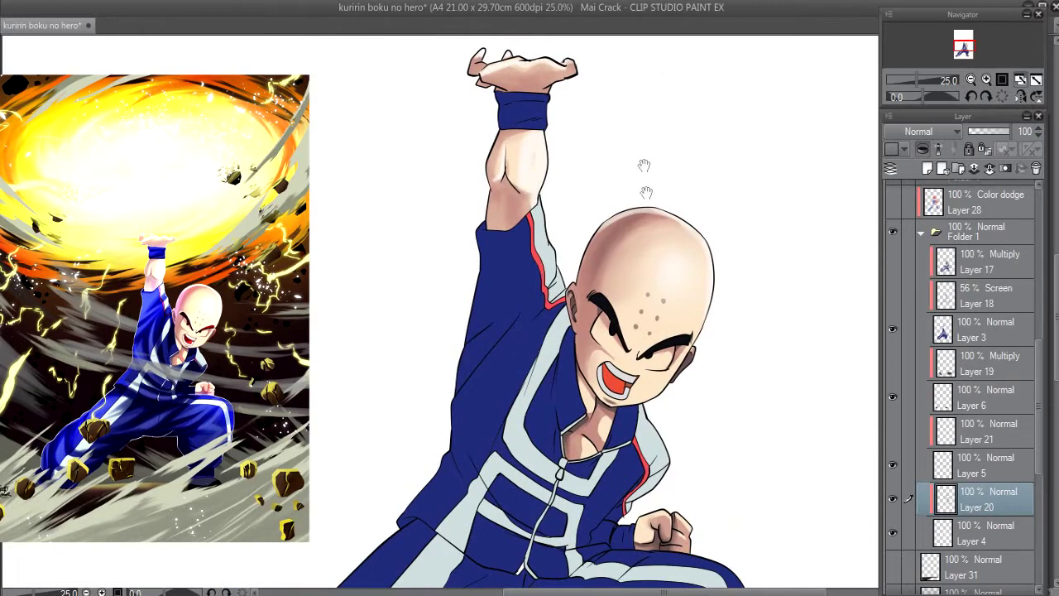
mouse_move(673, 260)
mouse_down()
mouse_move(673, 181)
mouse_move(659, 421)
mouse_up()
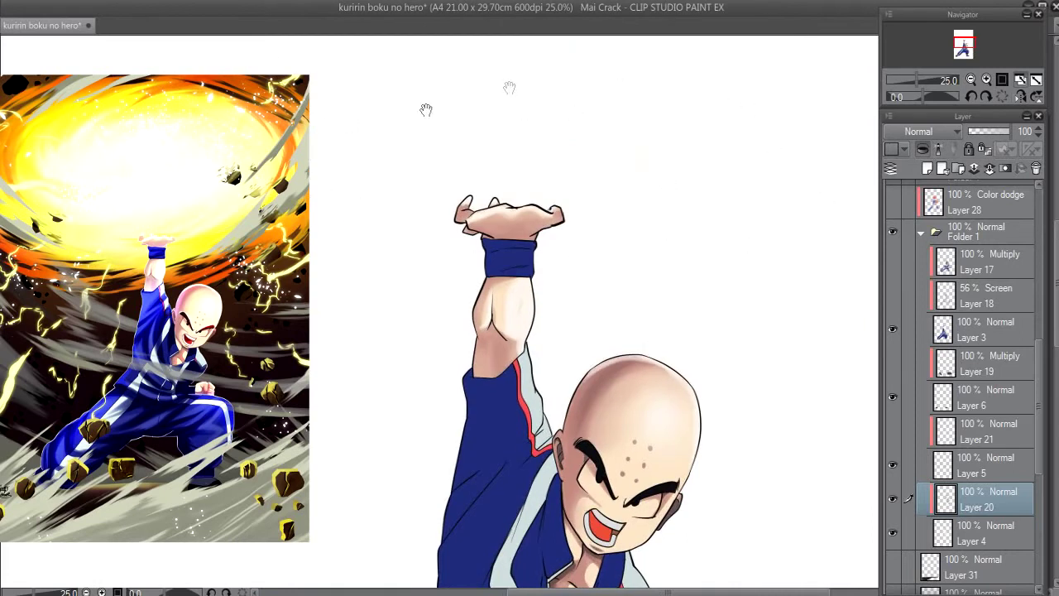
drag(553, 355, 546, 209)
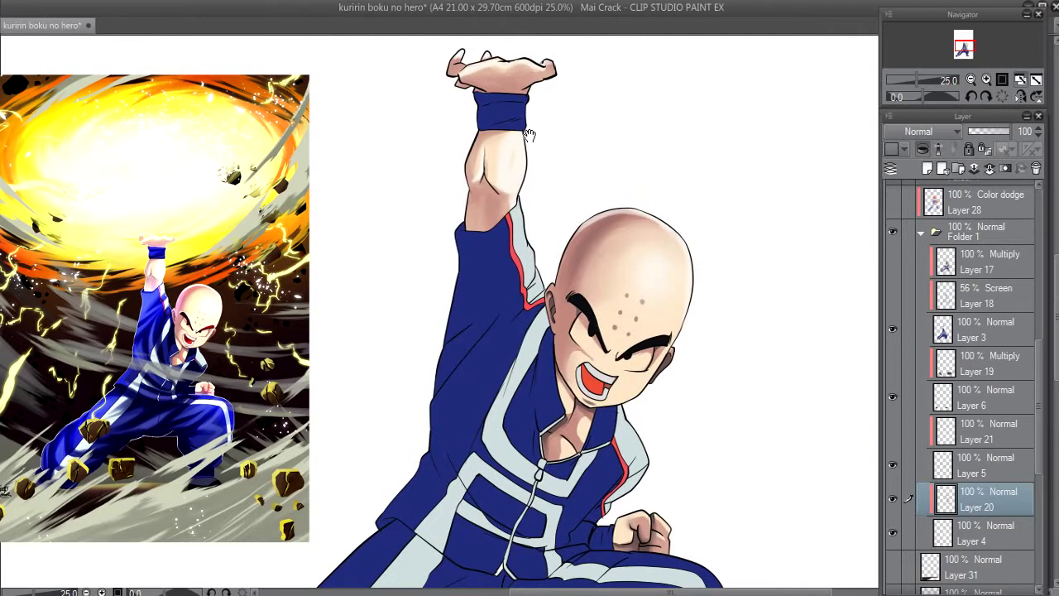
scroll(653, 339, down, 3)
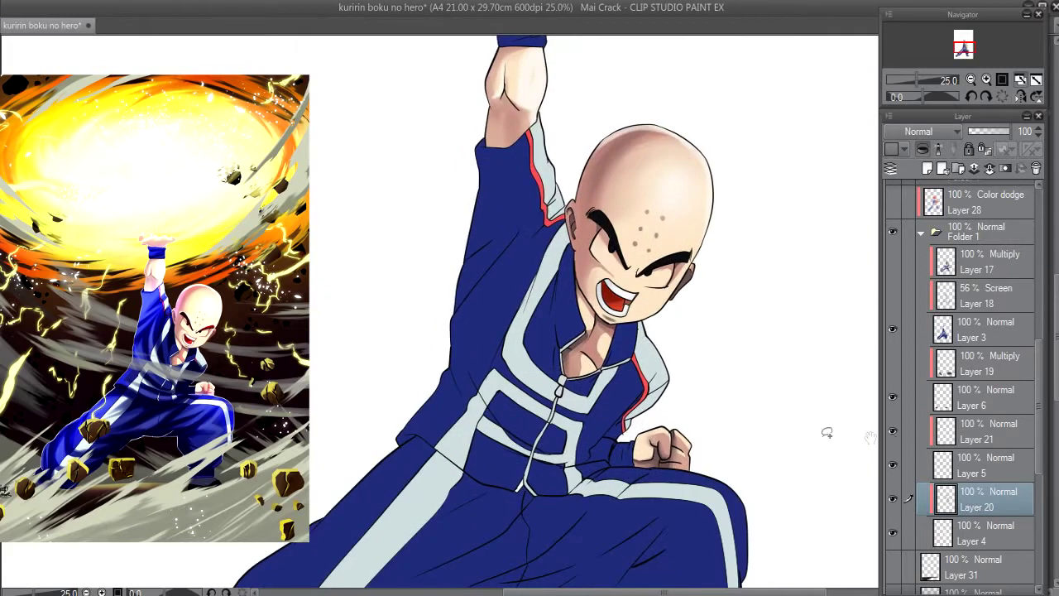
scroll(672, 300, down, 2)
scroll(672, 300, down, 2)
scroll(681, 182, up, 3)
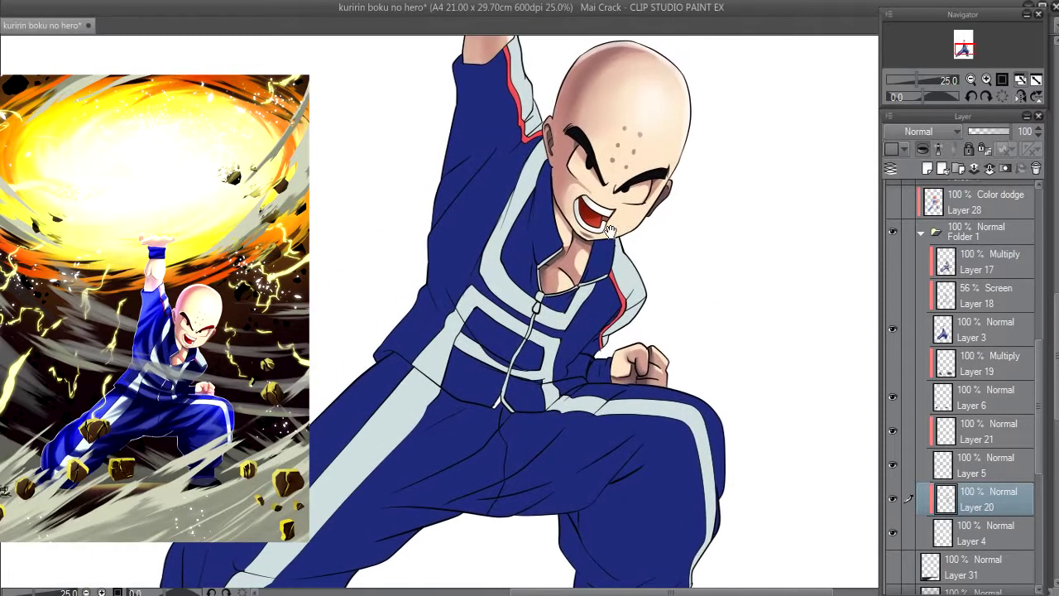
scroll(625, 392, down, 1)
scroll(624, 392, down, 2)
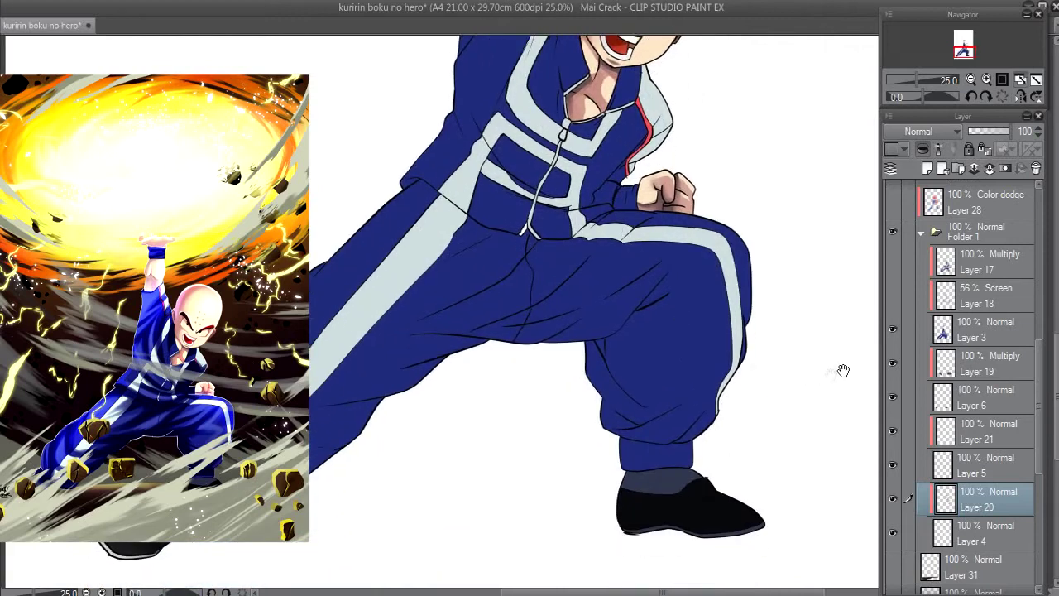
click(891, 365)
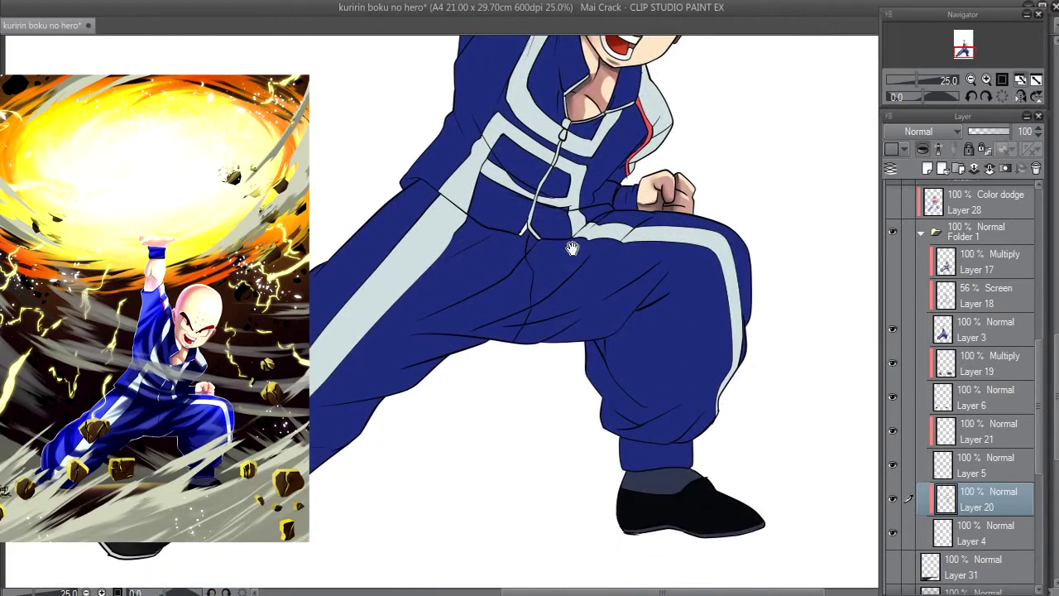
Show Layer 18's Screen highlights and pan over the head, torso and legs to check them.
scroll(373, 483, up, 3)
click(892, 297)
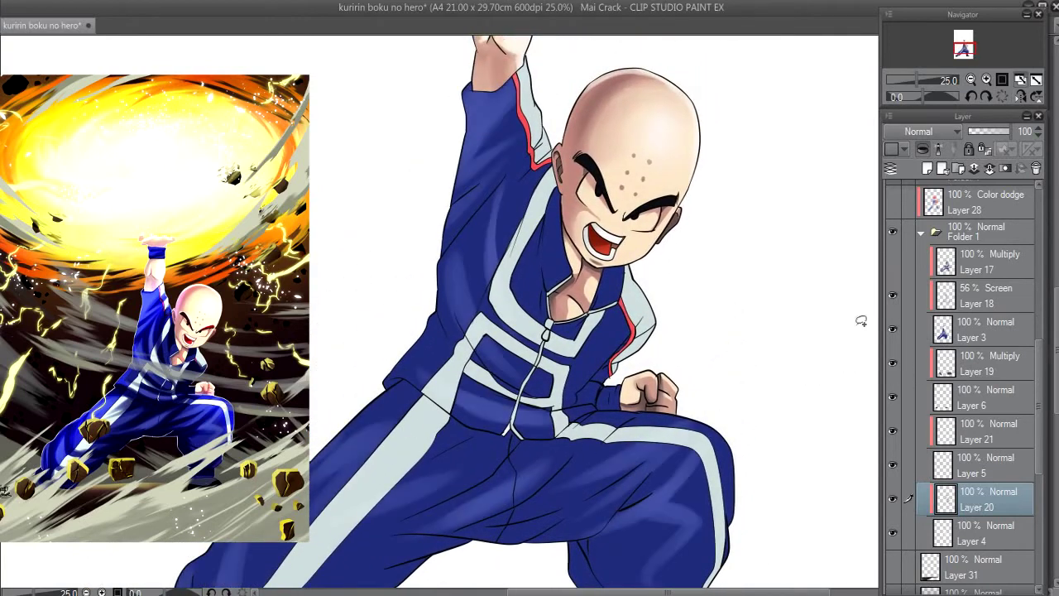
drag(410, 431, 439, 315)
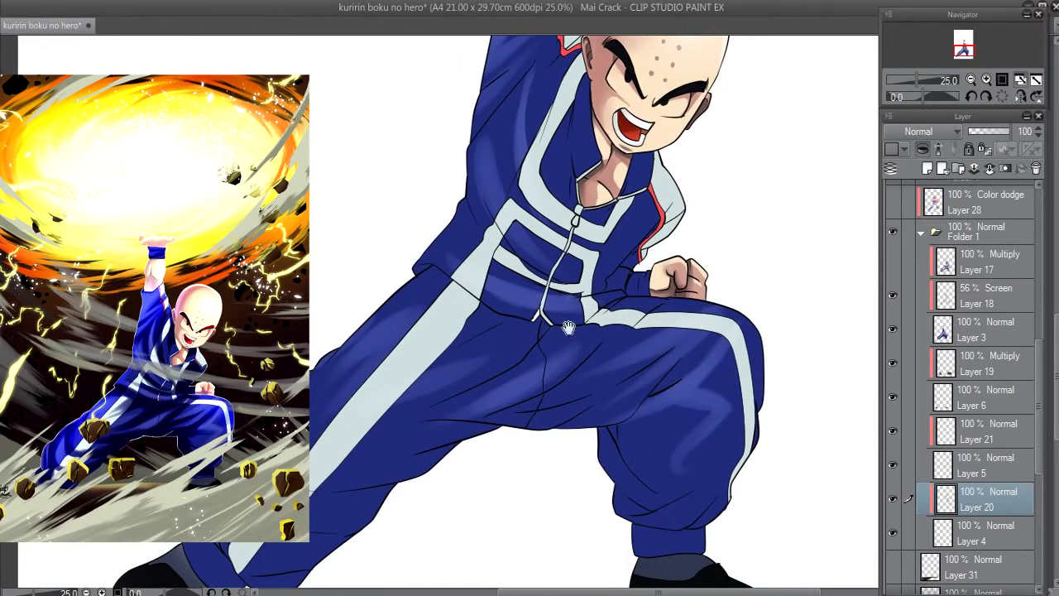
scroll(556, 226, up, 3)
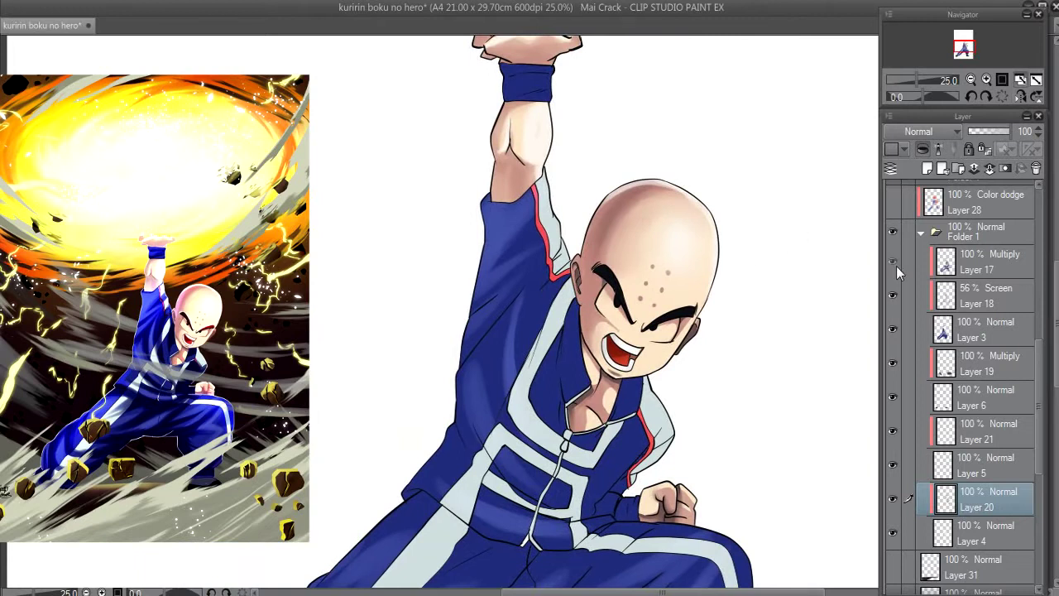
scroll(460, 361, down, 2)
scroll(475, 276, down, 1)
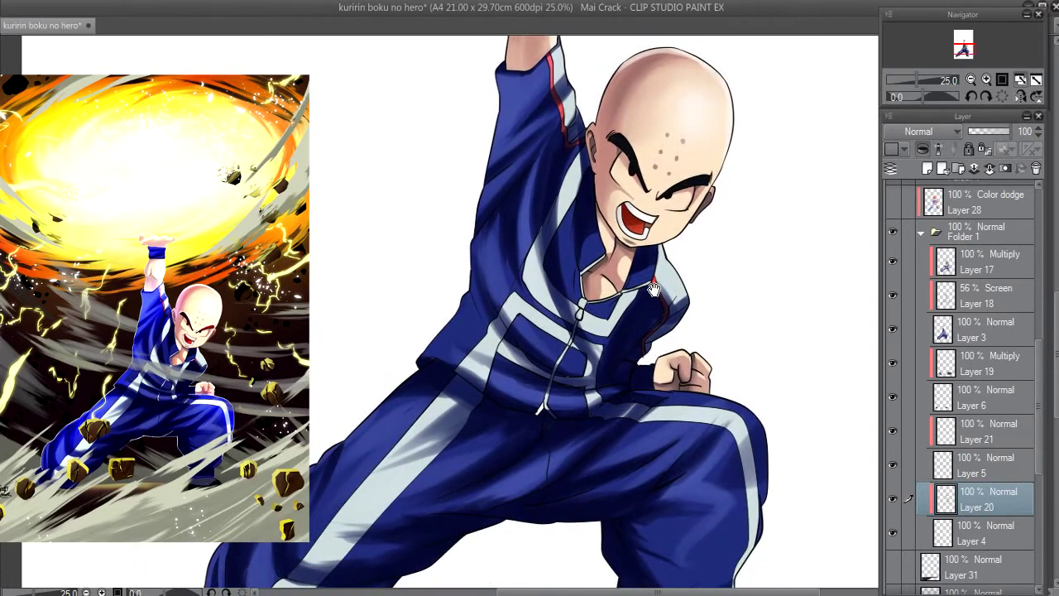
mouse_move(646, 311)
mouse_down()
mouse_move(642, 242)
mouse_move(624, 209)
mouse_move(624, 167)
mouse_move(631, 241)
mouse_move(629, 142)
mouse_move(629, 195)
mouse_up()
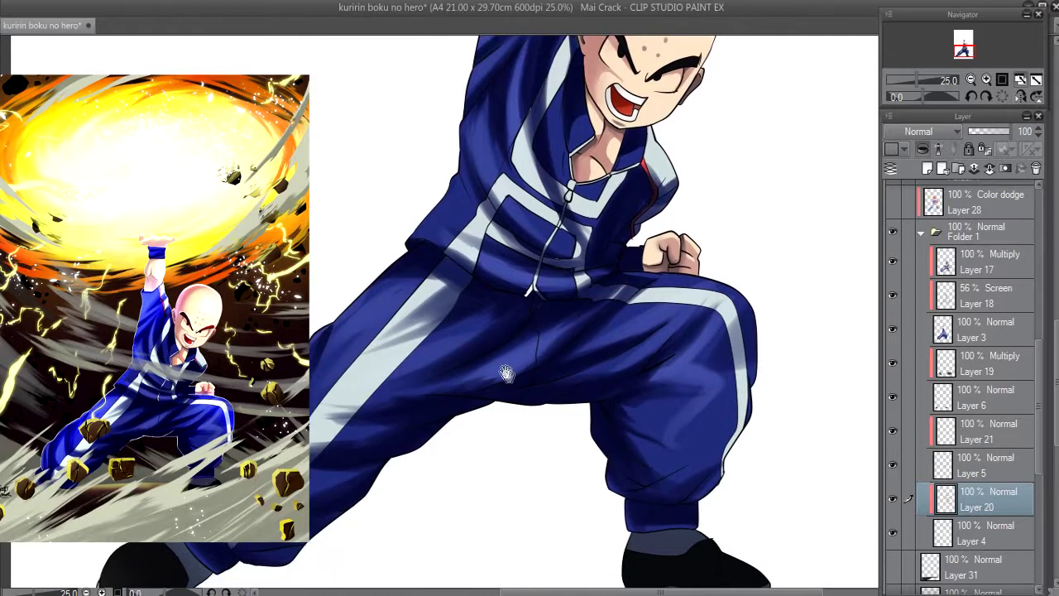
mouse_move(527, 207)
mouse_down()
mouse_move(505, 356)
mouse_move(529, 190)
mouse_move(579, 413)
mouse_move(570, 478)
mouse_up()
scroll(569, 478, down, 2)
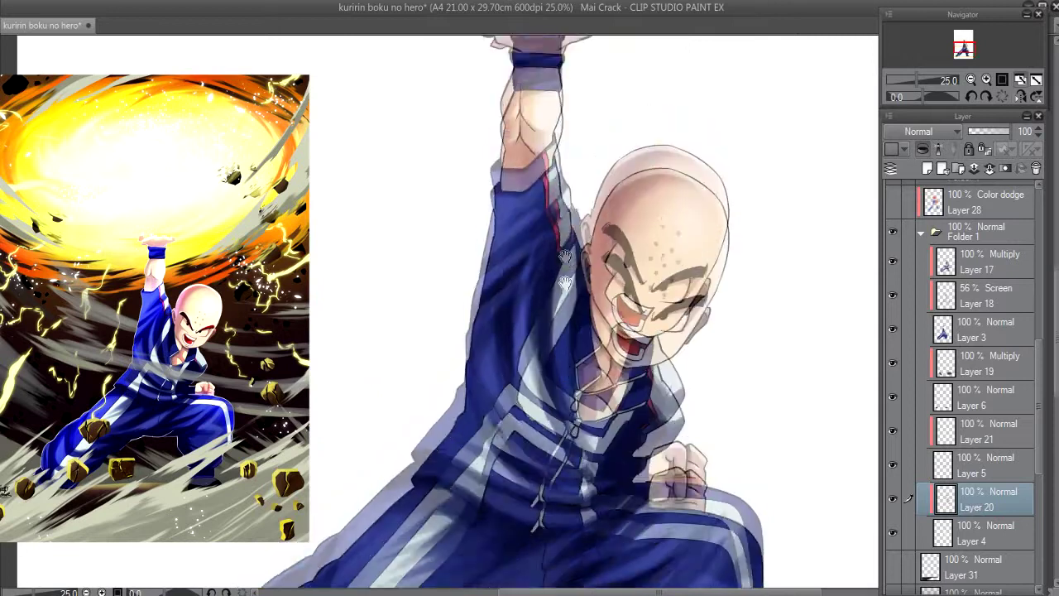
scroll(628, 331, down, 1)
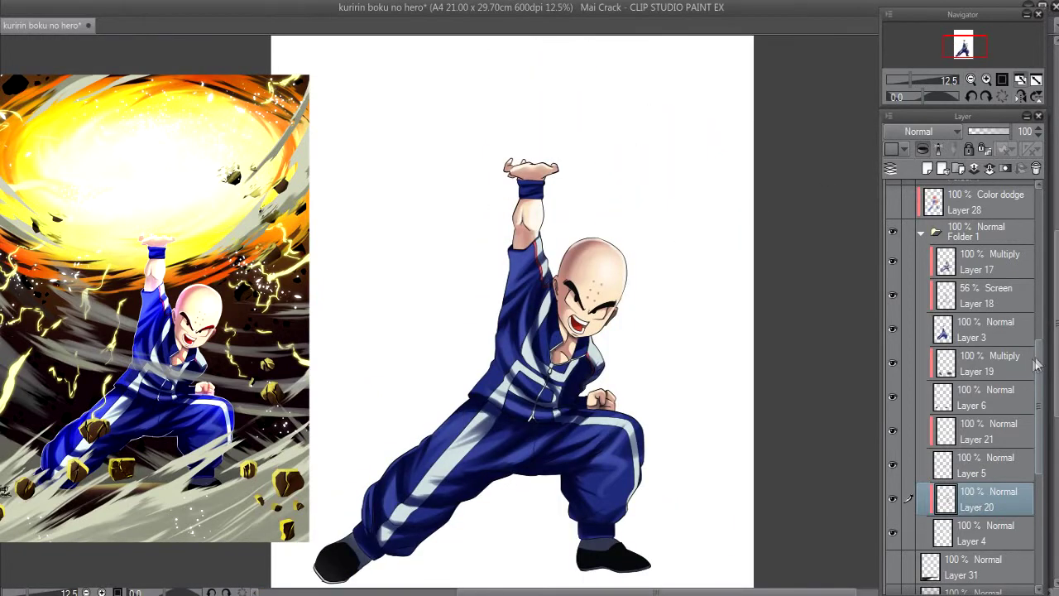
Show Layer 7's yellow energy ball above the raised hand and zoom in on it.
drag(1037, 364, 1049, 494)
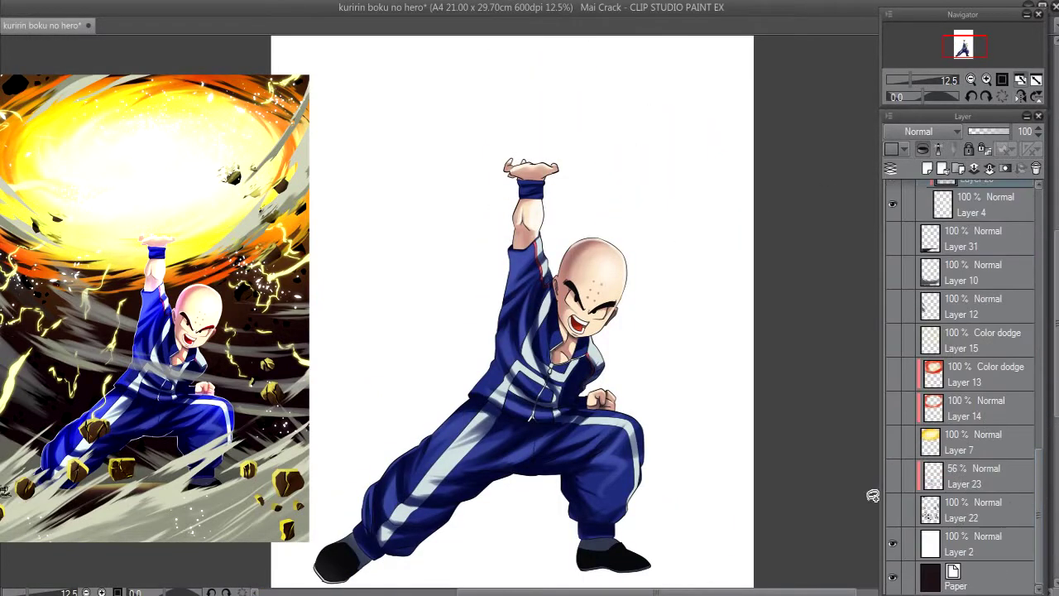
click(893, 441)
drag(675, 166, 673, 320)
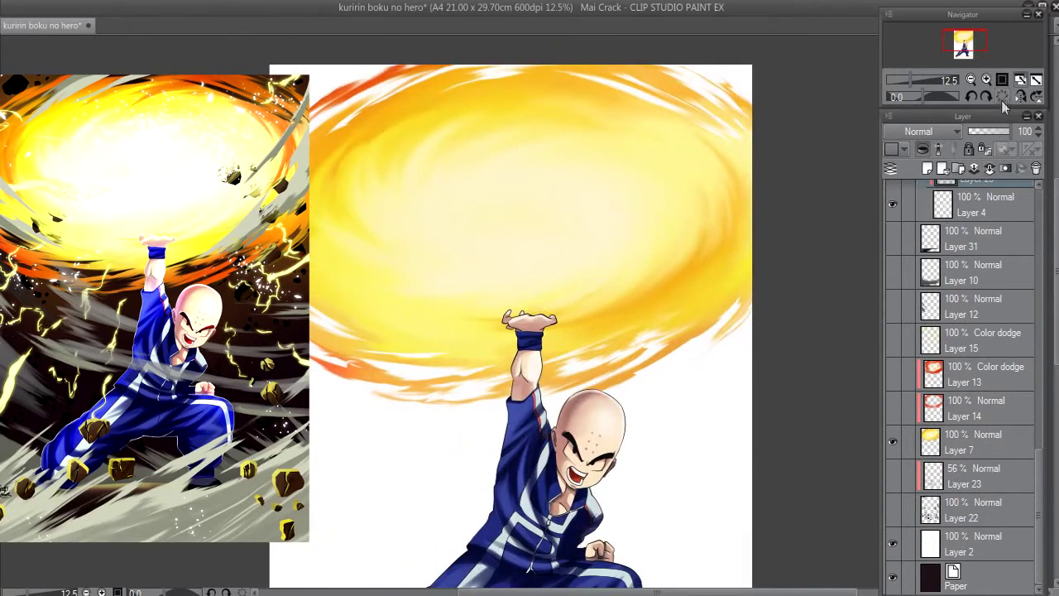
click(986, 79)
drag(688, 232, 669, 315)
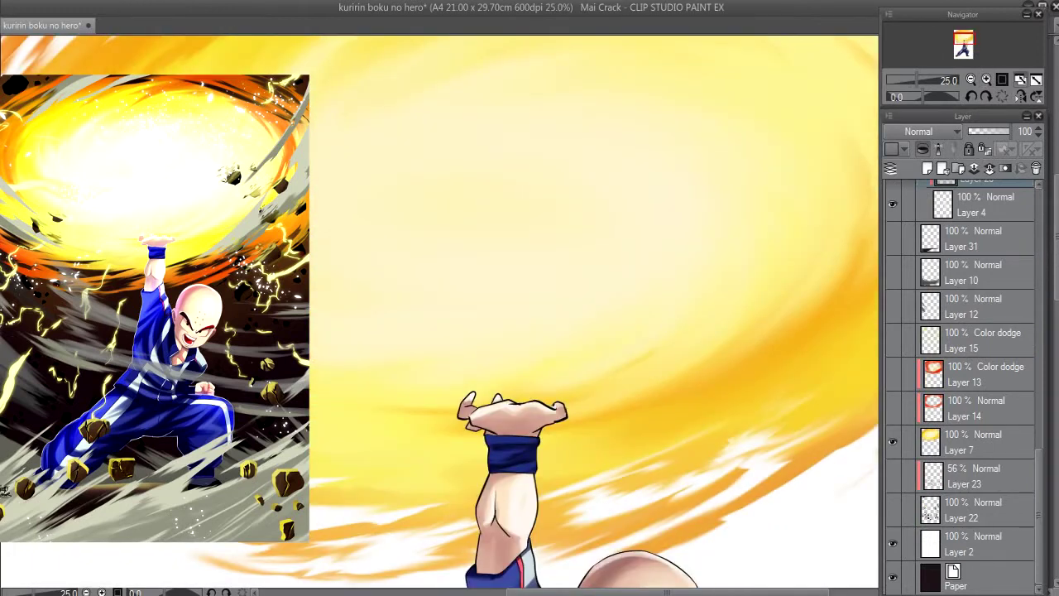
drag(294, 497, 395, 373)
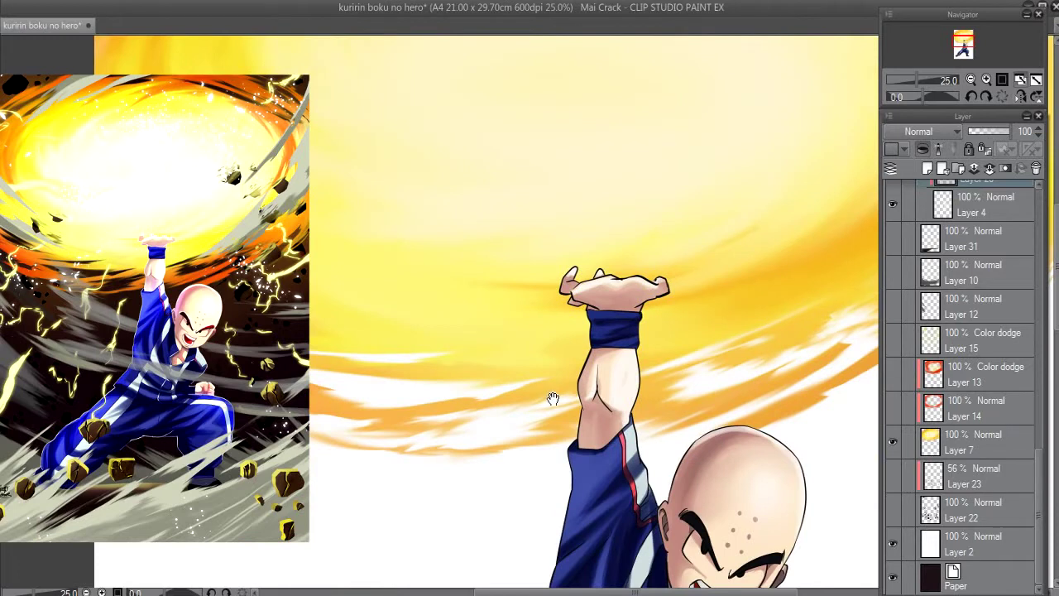
drag(681, 399, 567, 402)
drag(758, 357, 679, 394)
mouse_move(733, 170)
mouse_down()
mouse_move(709, 265)
mouse_move(750, 392)
mouse_up()
mouse_move(696, 257)
mouse_down()
mouse_move(784, 325)
mouse_move(819, 290)
mouse_up()
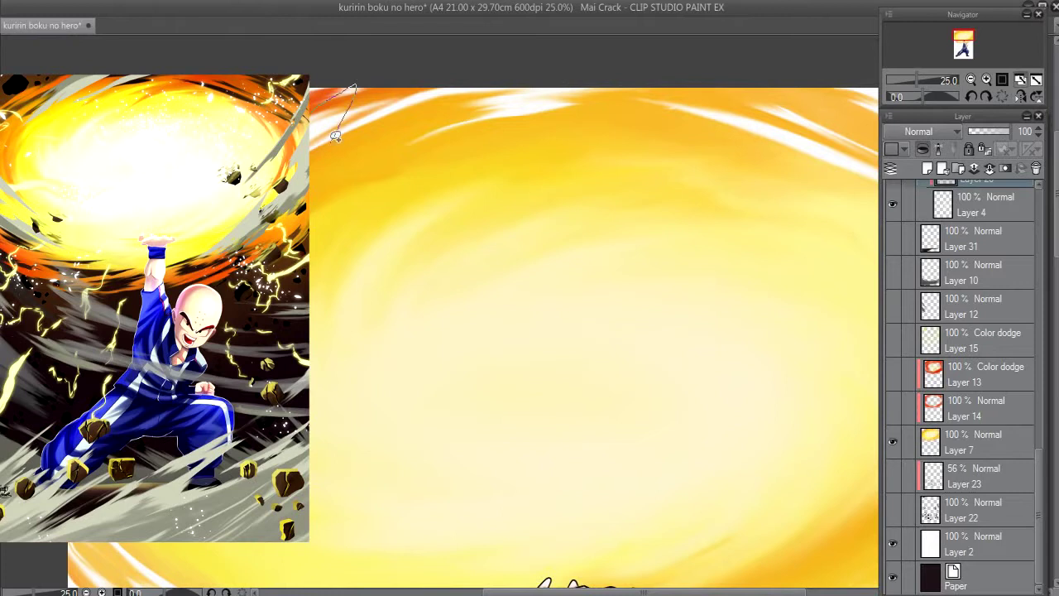
drag(377, 88, 347, 152)
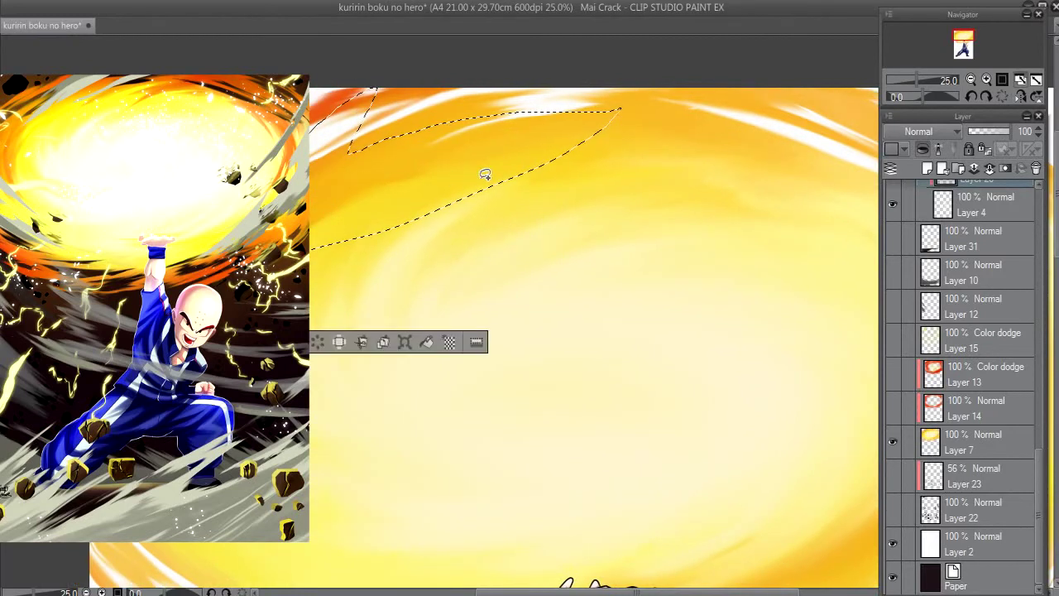
key(ctrl+d)
drag(570, 298, 421, 306)
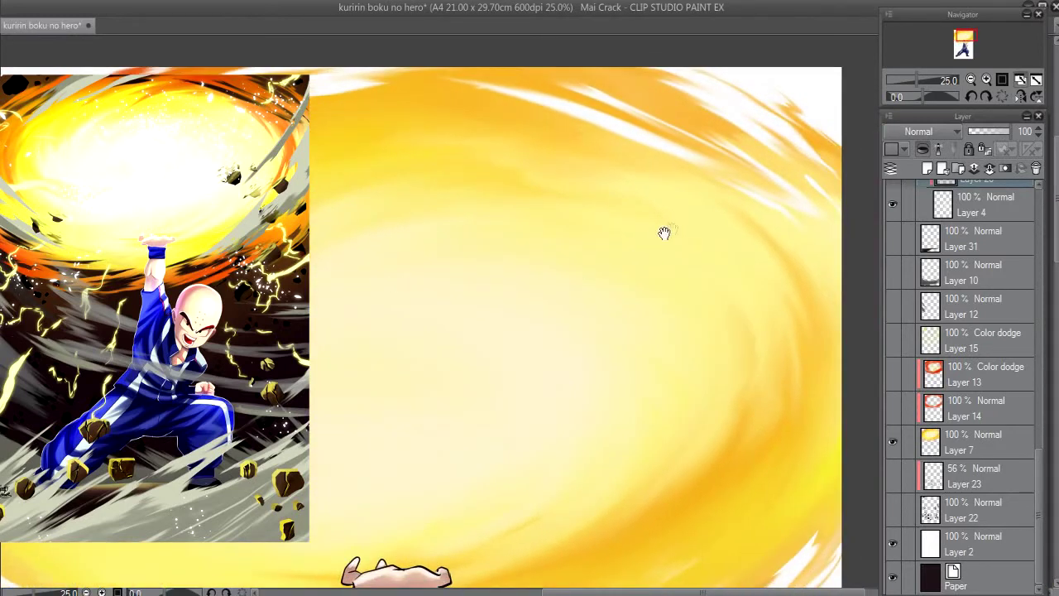
drag(783, 204, 686, 185)
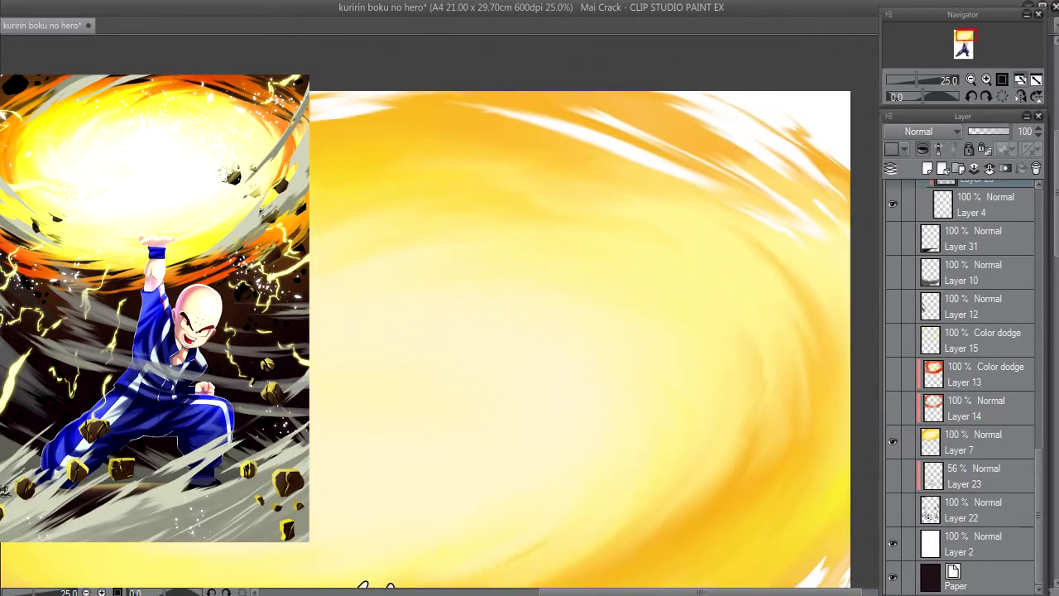
scroll(482, 133, down, 2)
scroll(482, 132, down, 2)
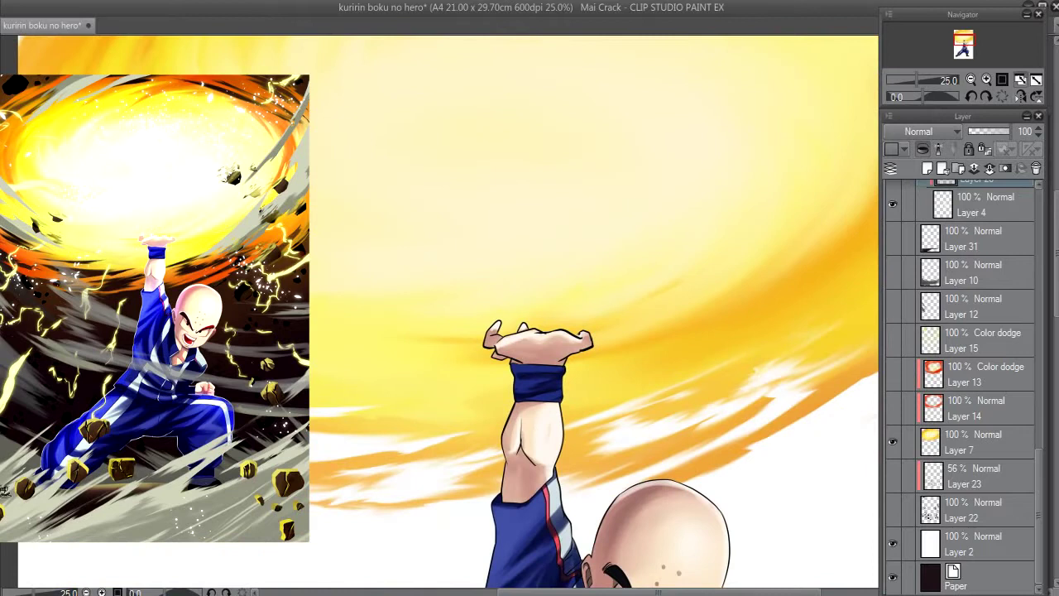
drag(823, 190, 662, 342)
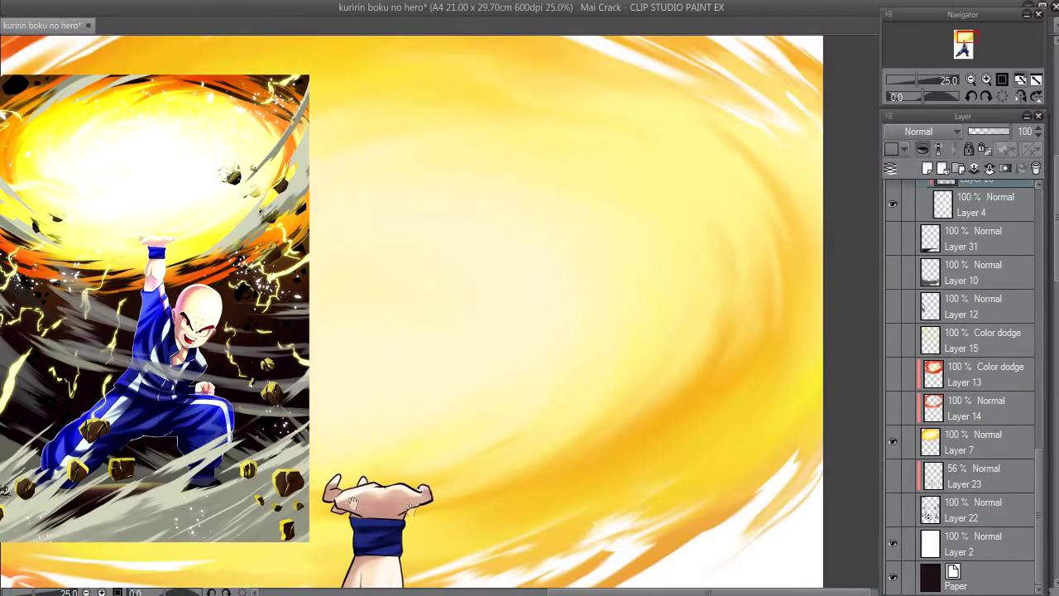
mouse_move(619, 361)
mouse_down()
mouse_move(627, 245)
mouse_move(654, 343)
mouse_up()
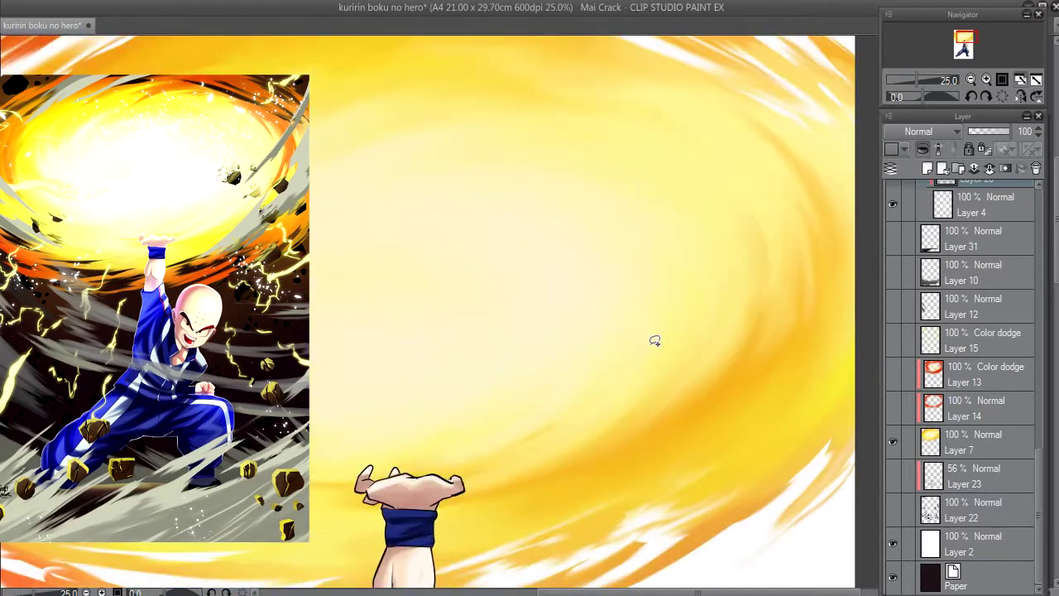
click(970, 80)
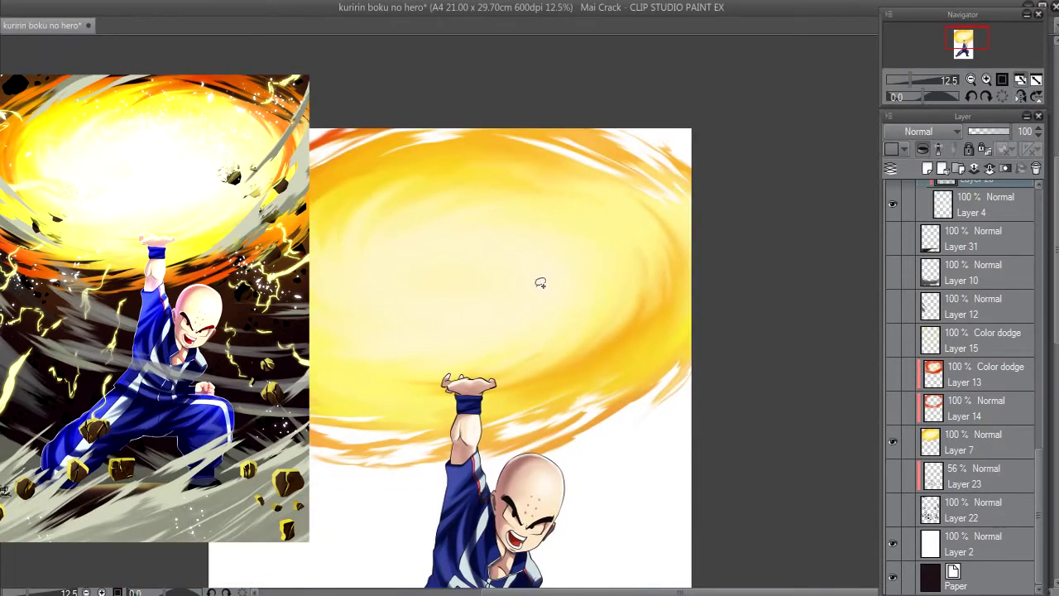
Show and select Layer 14's orange-red flame edges, toggling it to compare.
click(892, 407)
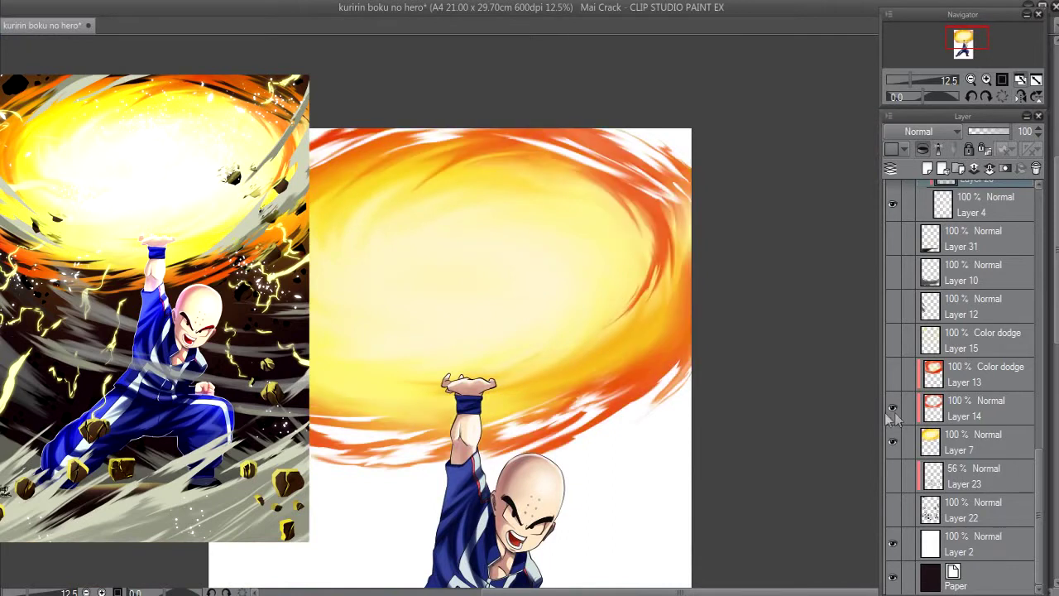
click(943, 404)
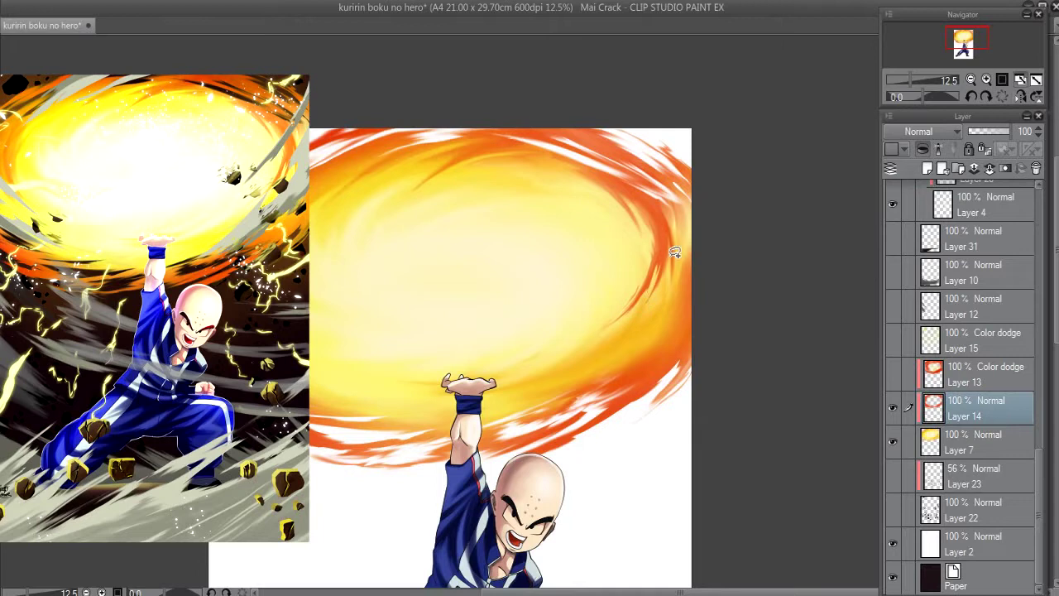
click(897, 411)
Show and select Layer 13's Color dodge glow on the energy ball.
click(893, 375)
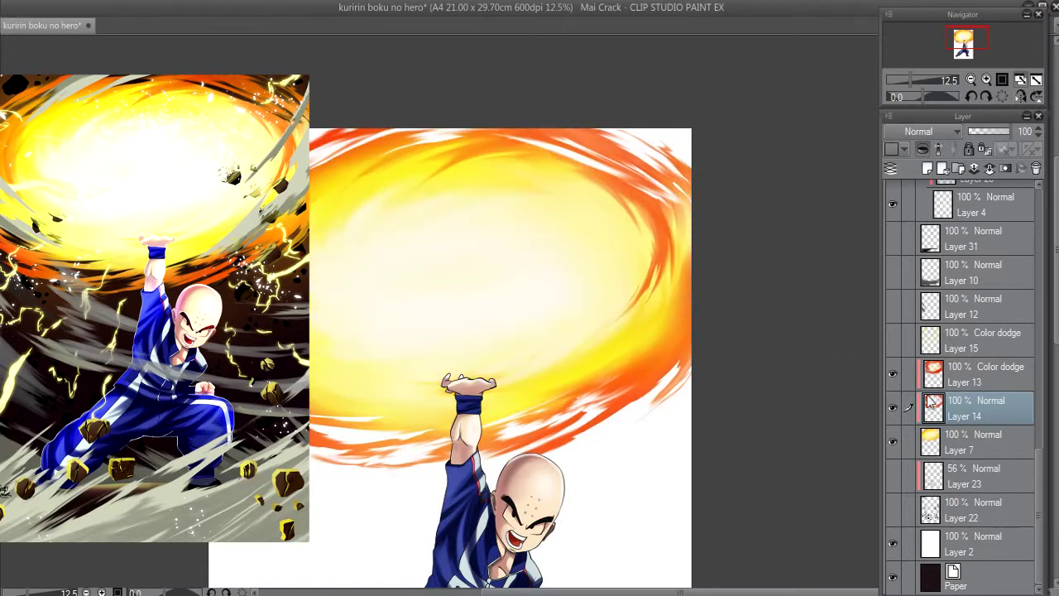
click(936, 377)
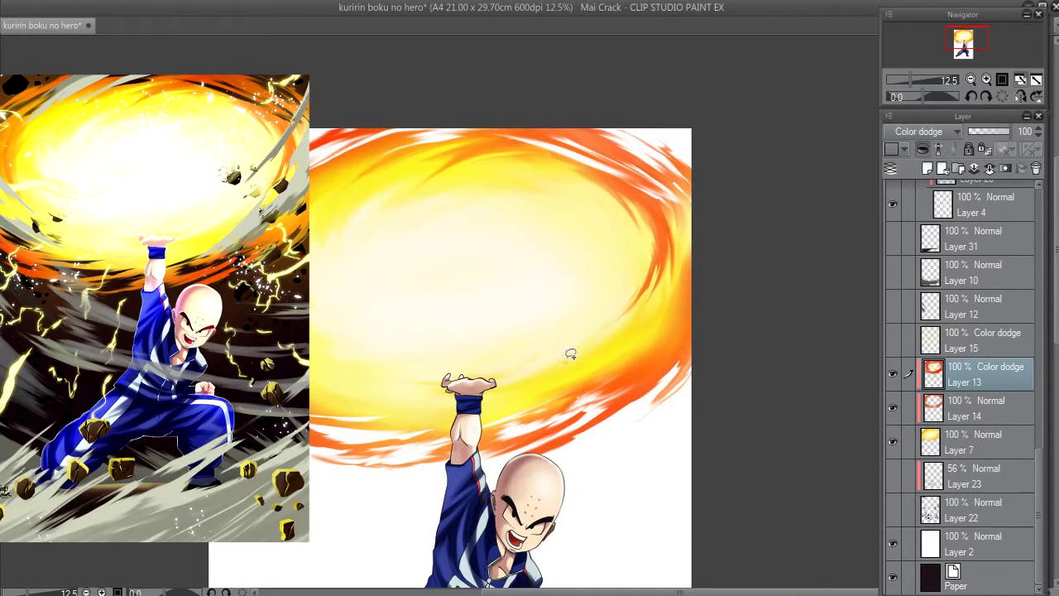
drag(547, 381, 551, 328)
scroll(894, 419, up, 2)
Show and select Layer 15's extra glow on the fireball.
click(893, 416)
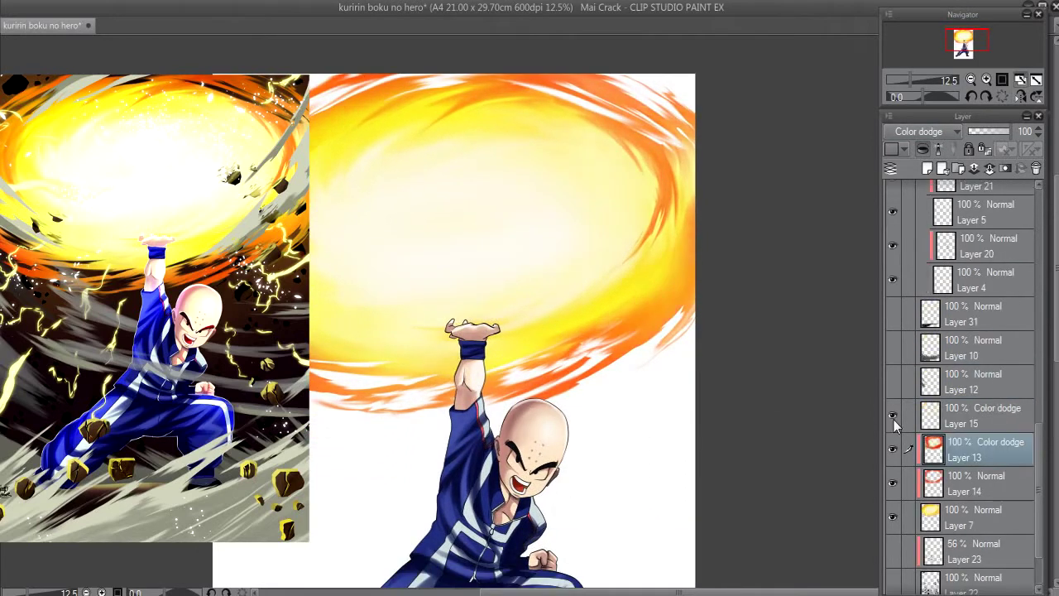
click(957, 418)
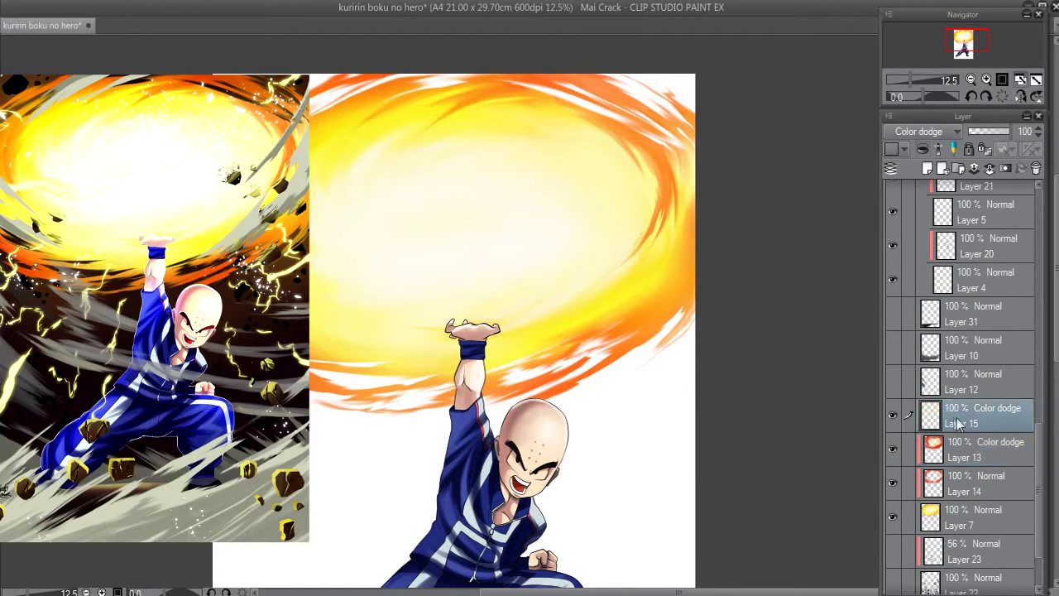
drag(568, 382, 604, 361)
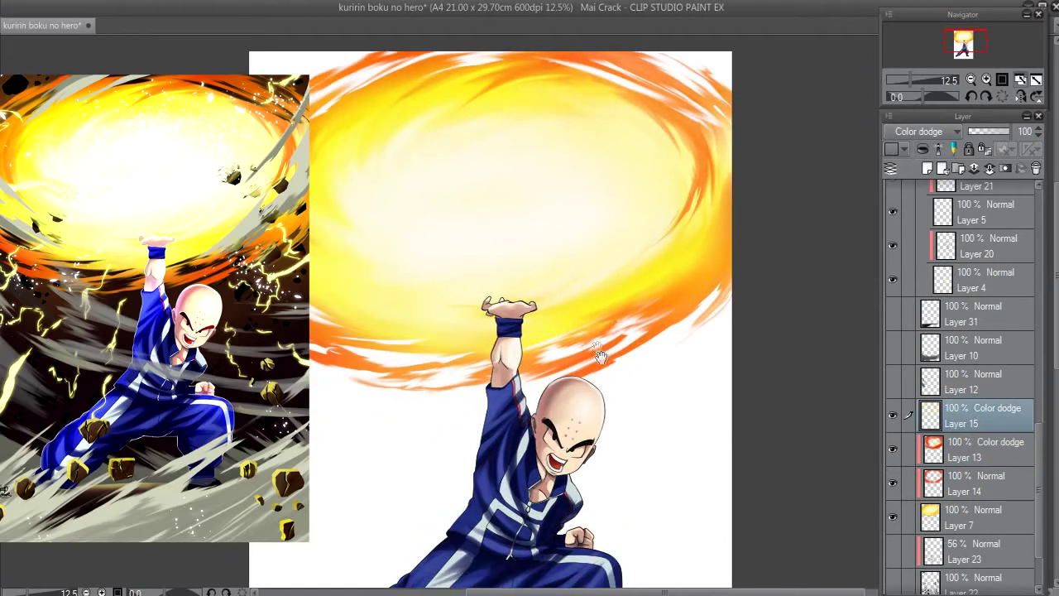
drag(350, 107, 344, 164)
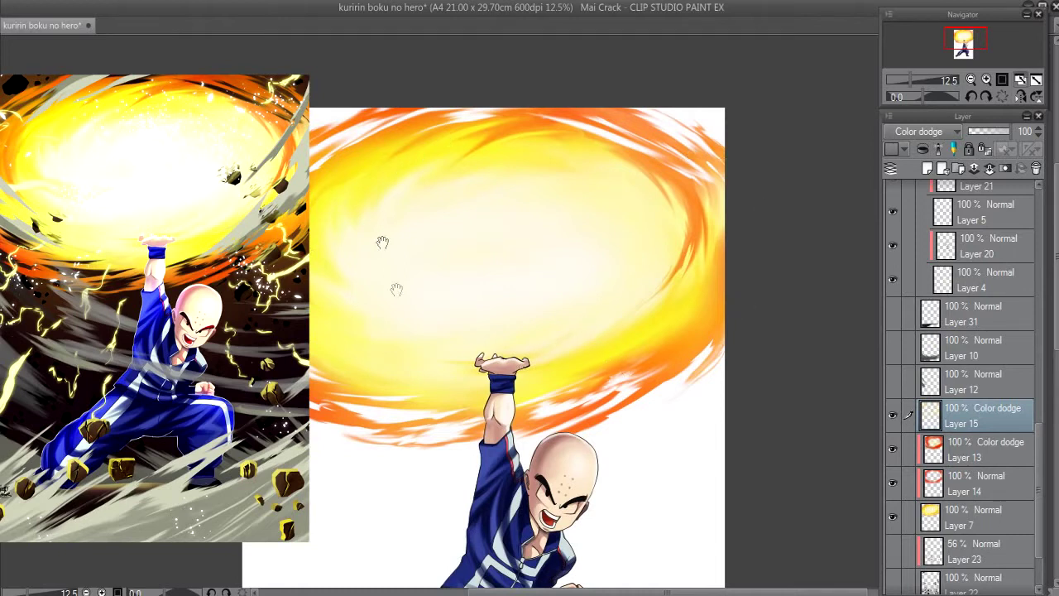
Pan over Krillin's body, legs, surrounding smoke and the fire to check the effects.
mouse_move(656, 343)
mouse_down()
mouse_move(666, 167)
mouse_move(665, 203)
mouse_up()
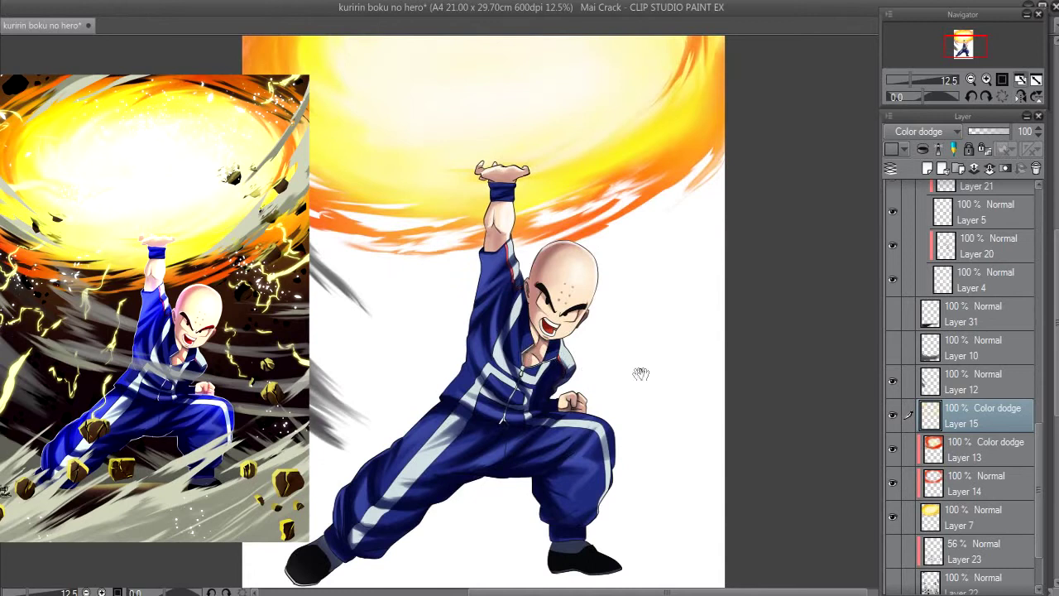
drag(559, 396, 612, 475)
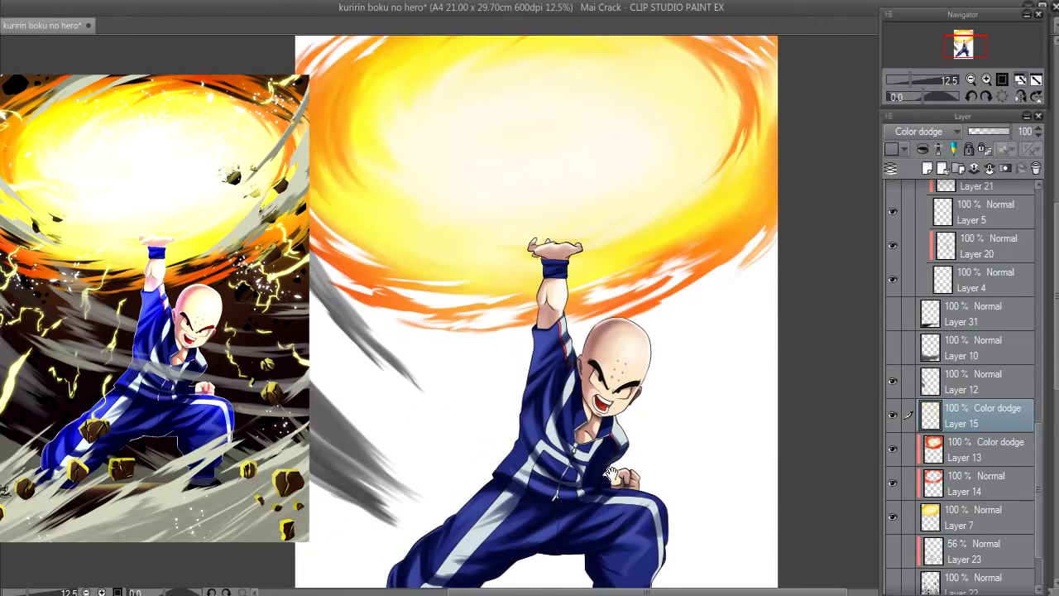
mouse_move(613, 408)
mouse_down()
mouse_move(633, 318)
mouse_move(620, 357)
mouse_up()
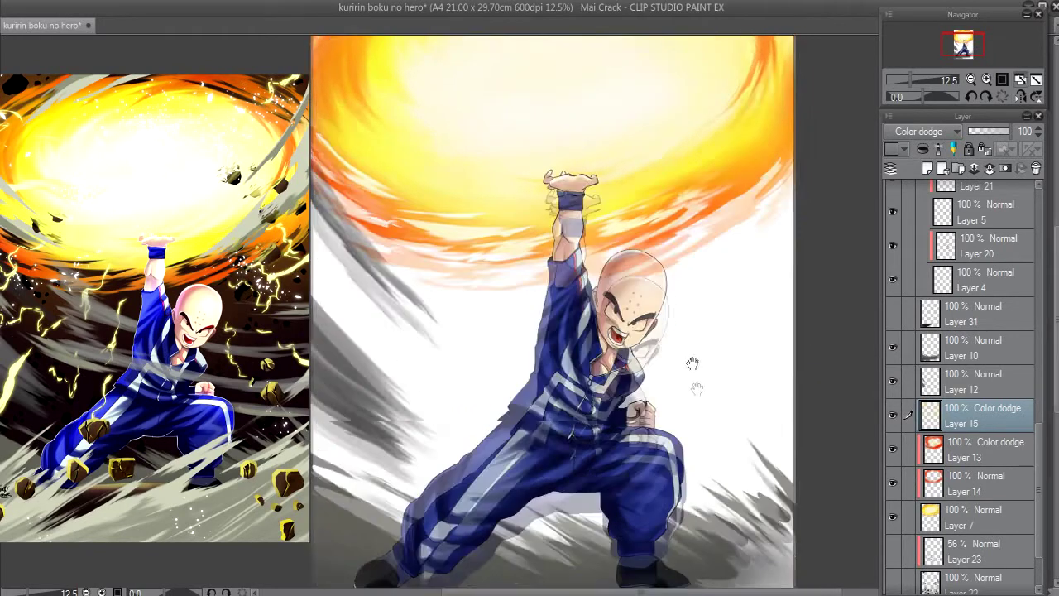
drag(773, 304, 685, 225)
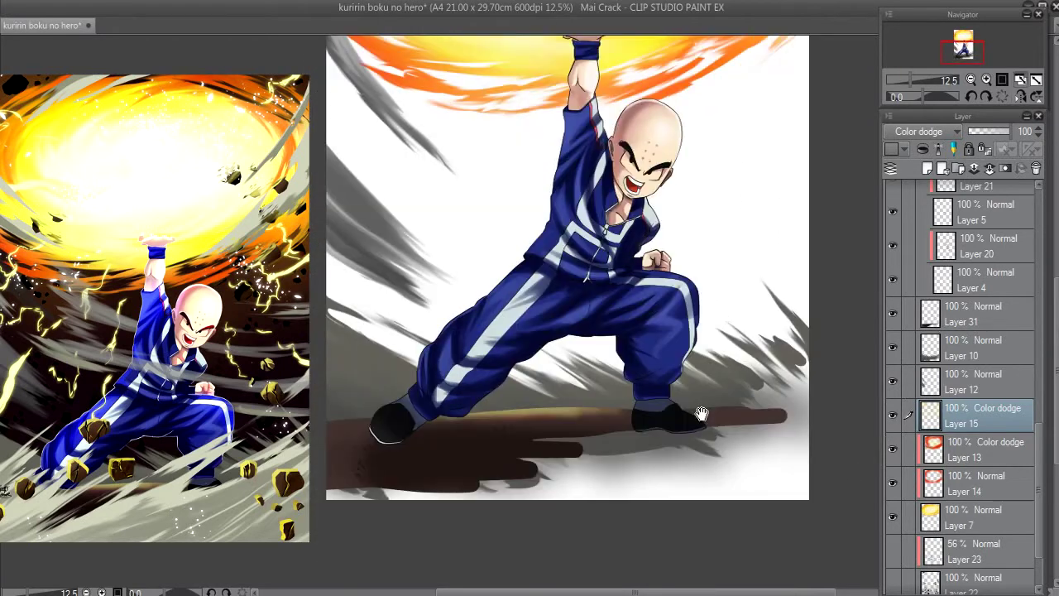
drag(719, 391, 721, 434)
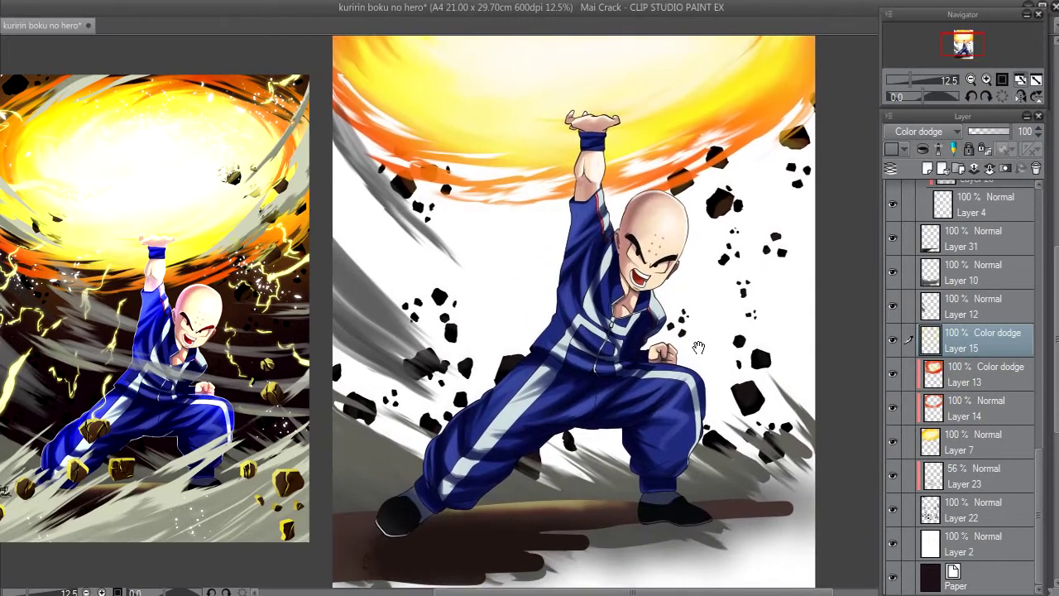
click(894, 475)
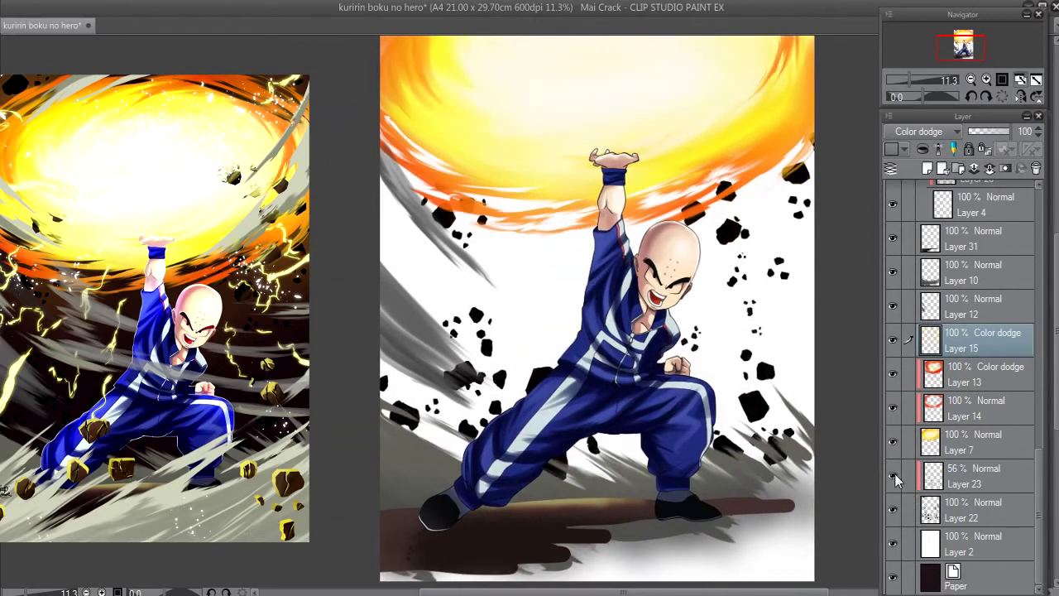
click(893, 475)
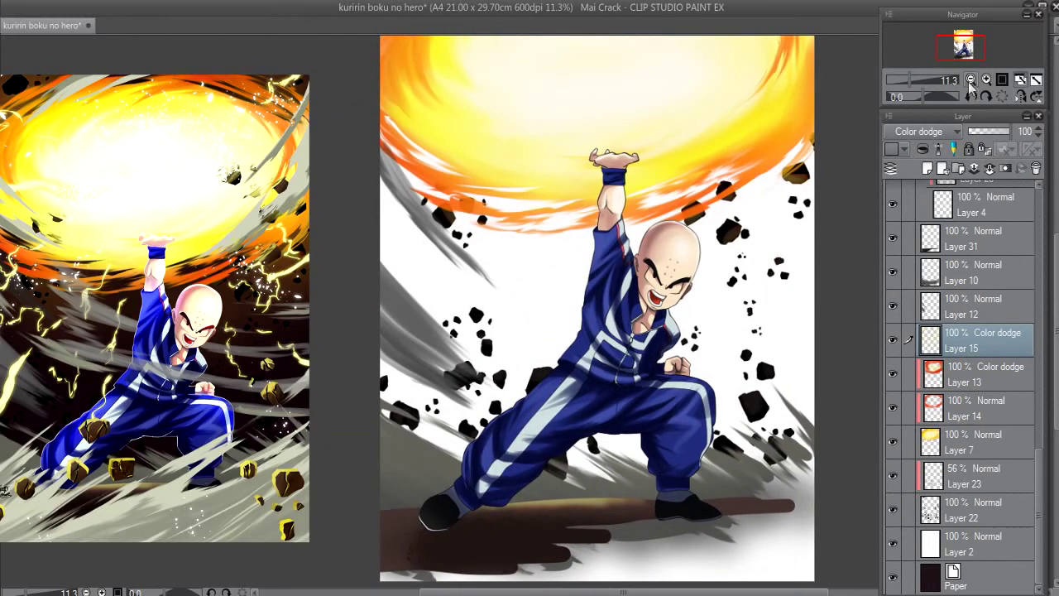
click(986, 80)
drag(368, 409, 270, 399)
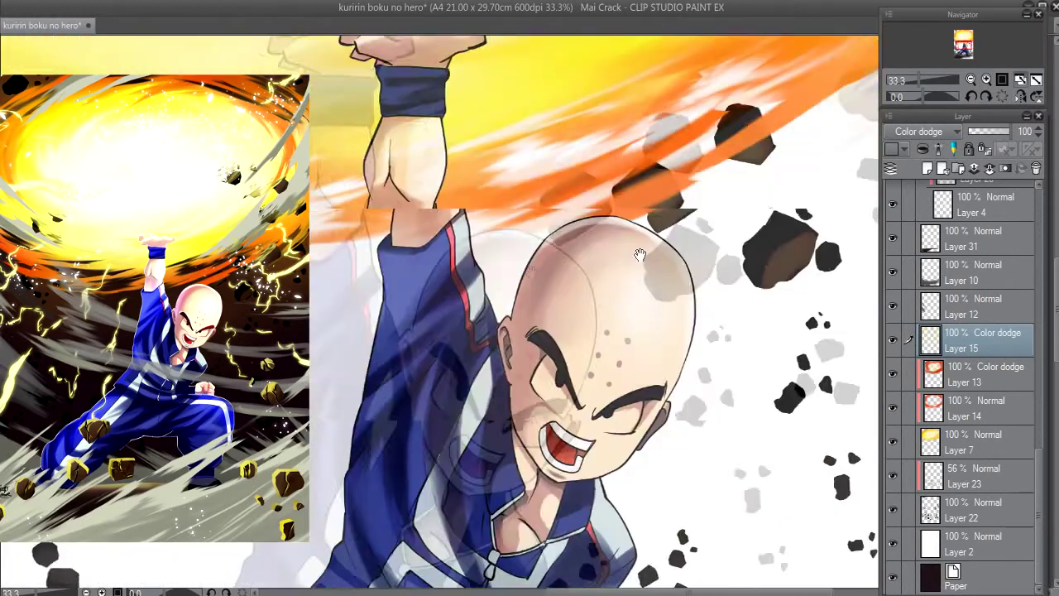
click(893, 475)
click(894, 476)
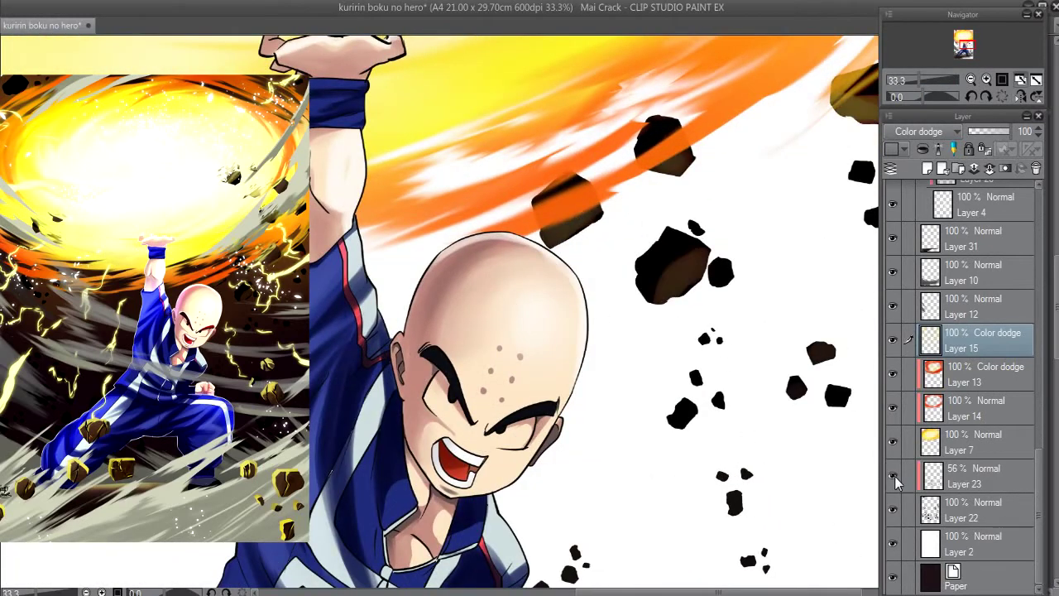
mouse_move(677, 354)
mouse_down()
mouse_move(570, 356)
mouse_move(561, 387)
mouse_up()
click(892, 475)
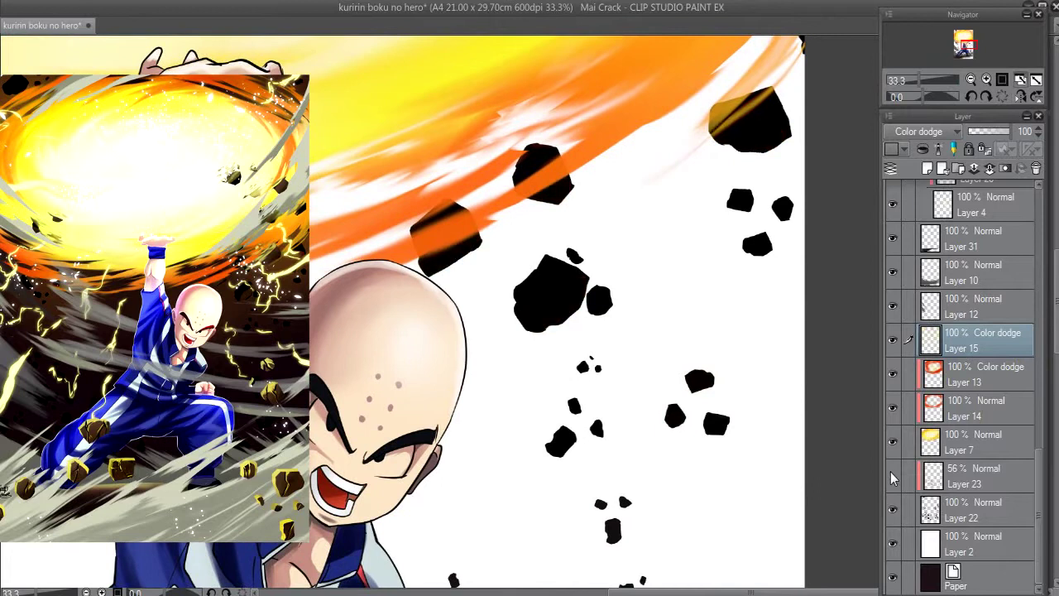
click(891, 476)
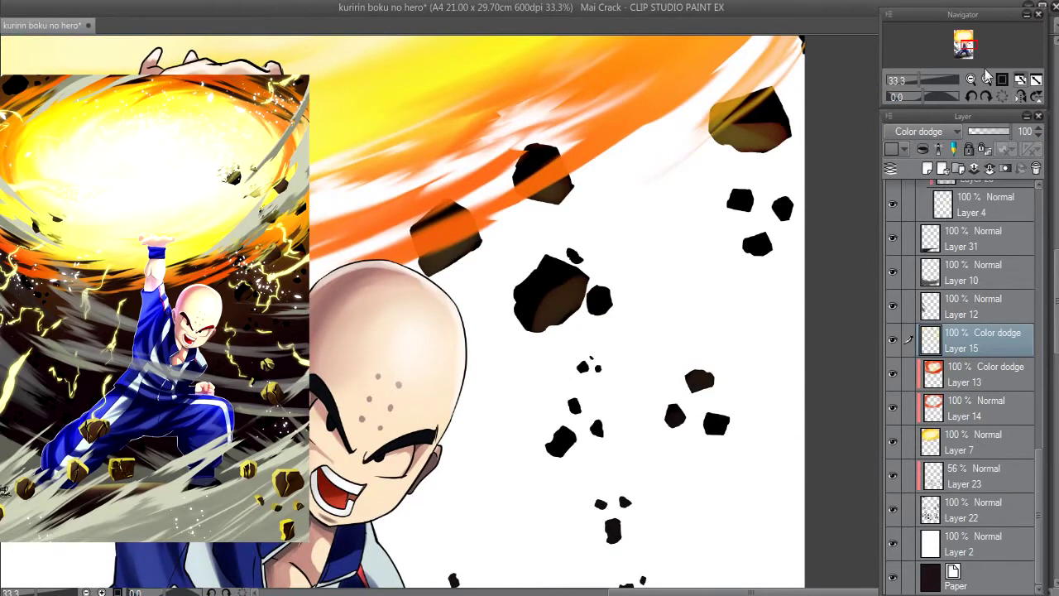
click(971, 78)
scroll(959, 372, up, 5)
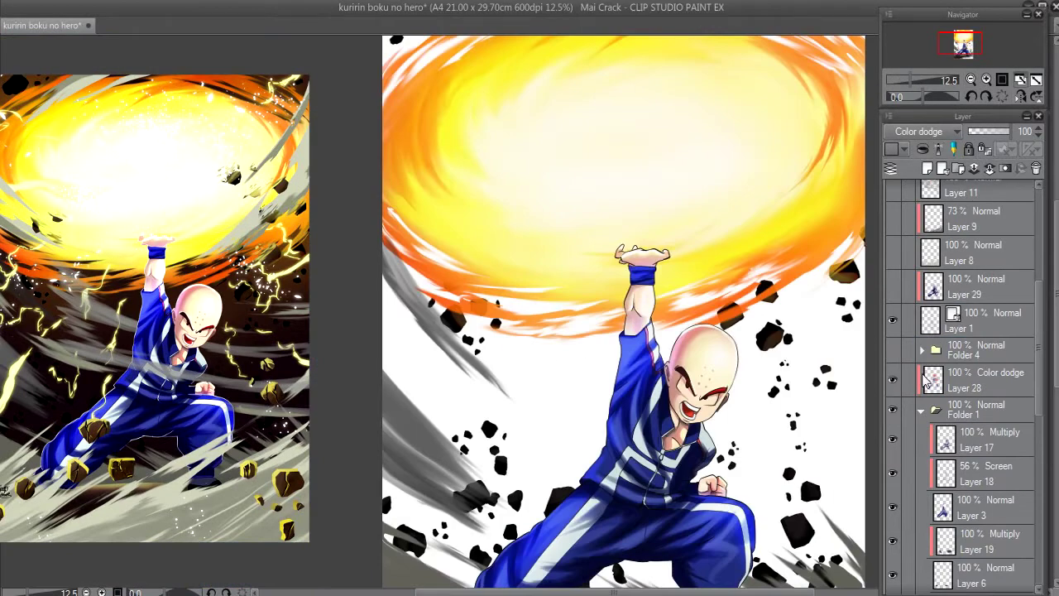
click(928, 379)
click(921, 410)
click(892, 409)
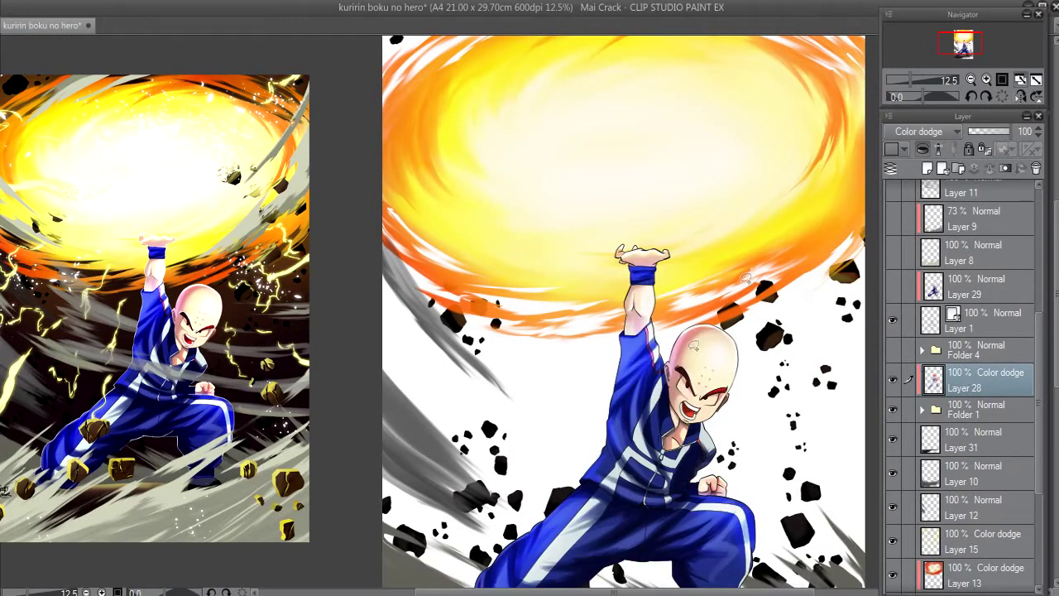
drag(674, 398, 688, 347)
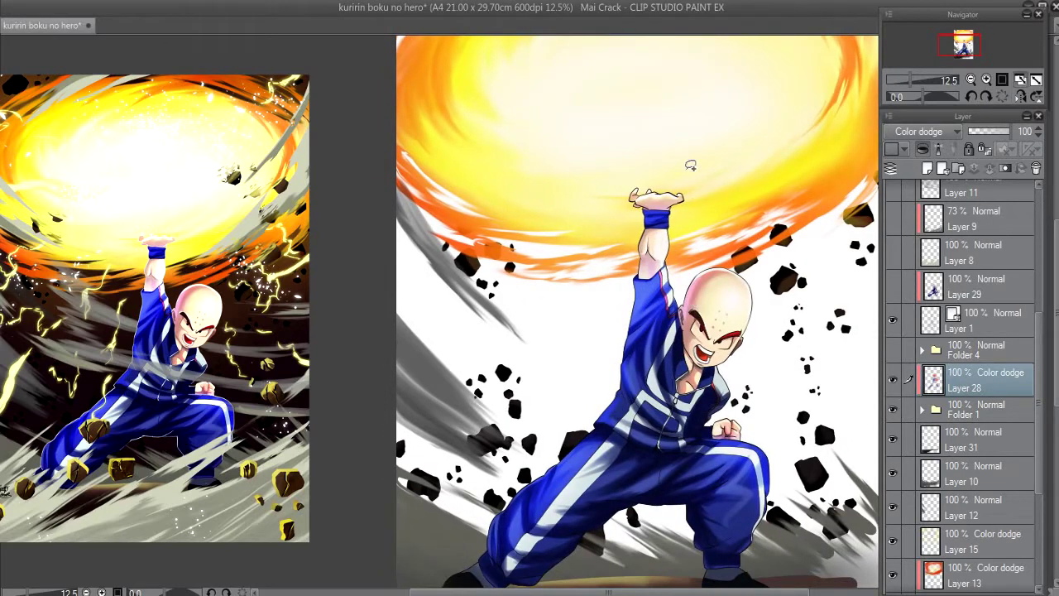
scroll(897, 355, down, 5)
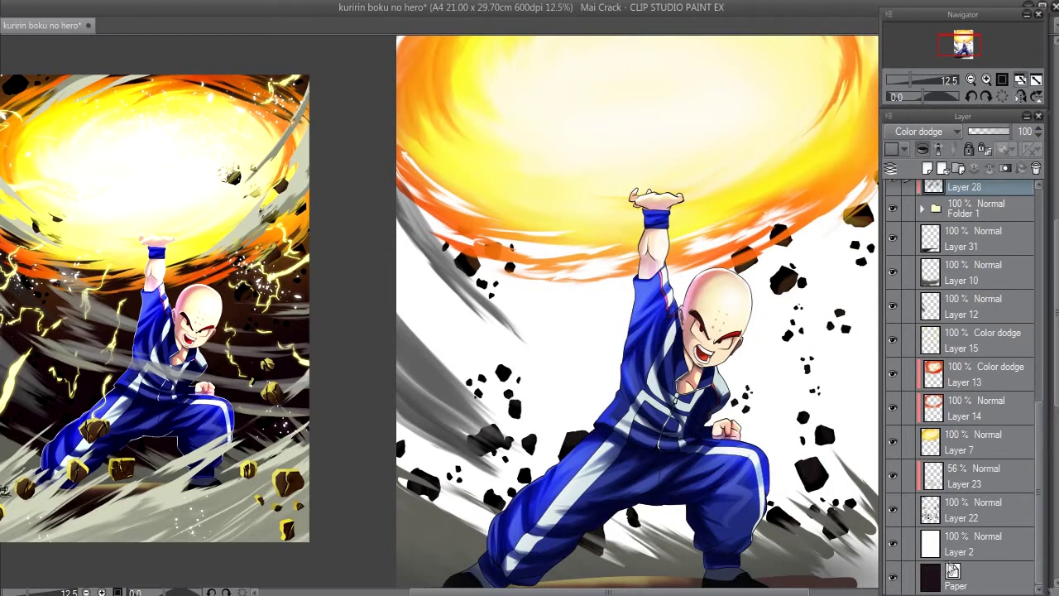
Hide Layer 2's white background and select the Paper layer, revealing the dark brown backdrop.
click(894, 543)
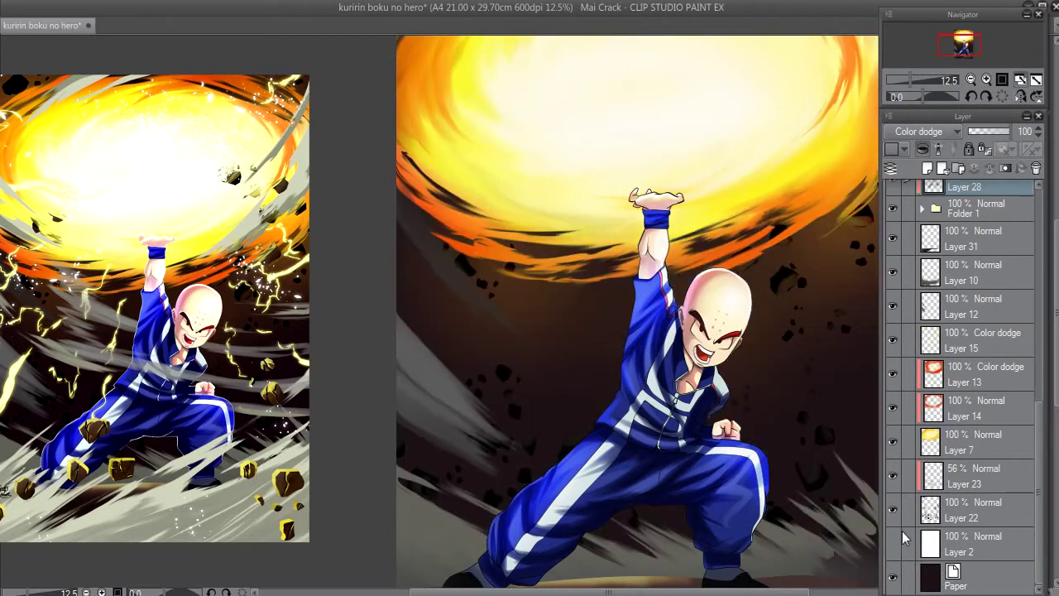
click(930, 580)
mouse_move(802, 414)
mouse_down()
mouse_move(761, 383)
mouse_move(783, 468)
mouse_up()
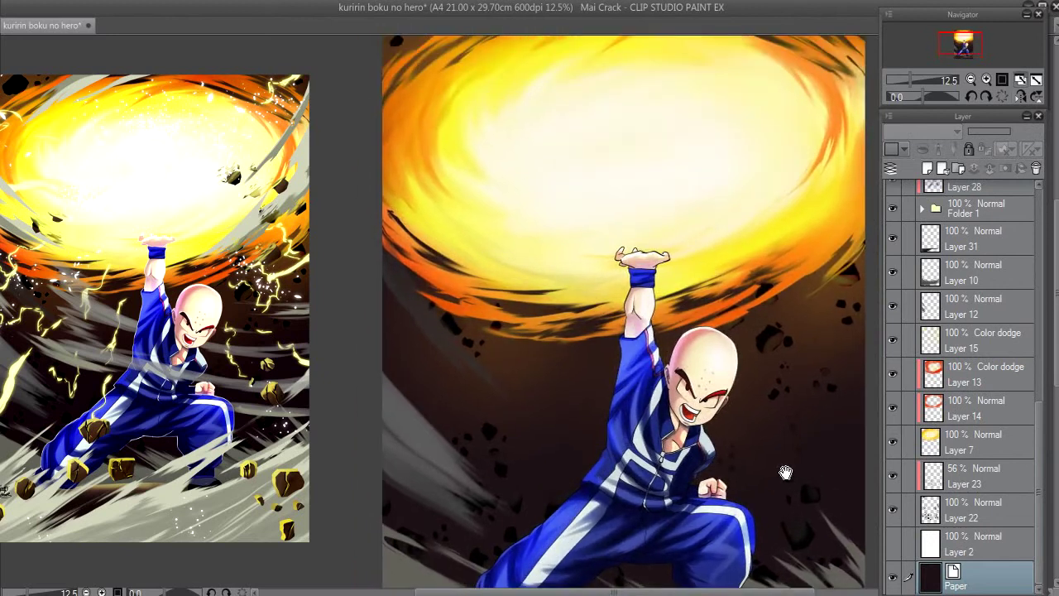
mouse_move(700, 182)
mouse_down()
mouse_move(700, 310)
mouse_move(696, 278)
mouse_up()
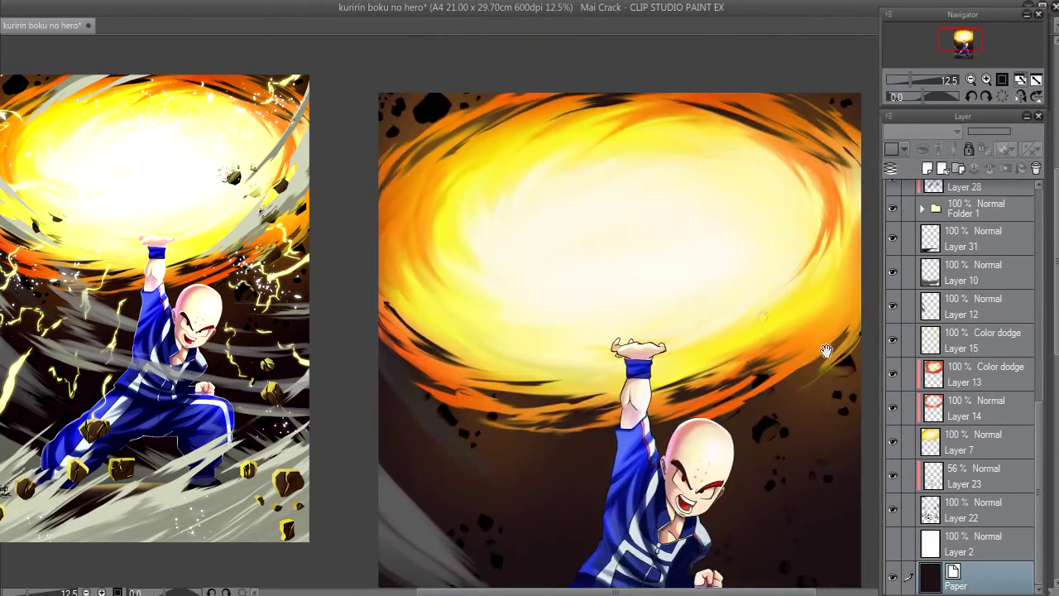
Toggle Layer 15's background glow off and back on to compare it.
click(892, 339)
click(892, 340)
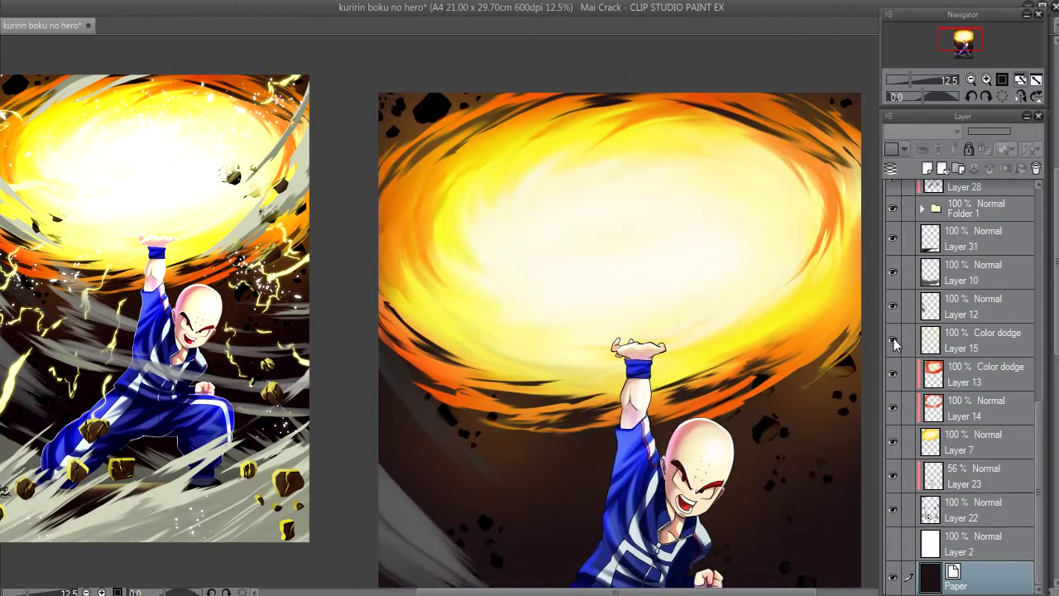
mouse_move(702, 377)
mouse_down()
mouse_move(696, 320)
mouse_move(600, 134)
mouse_up()
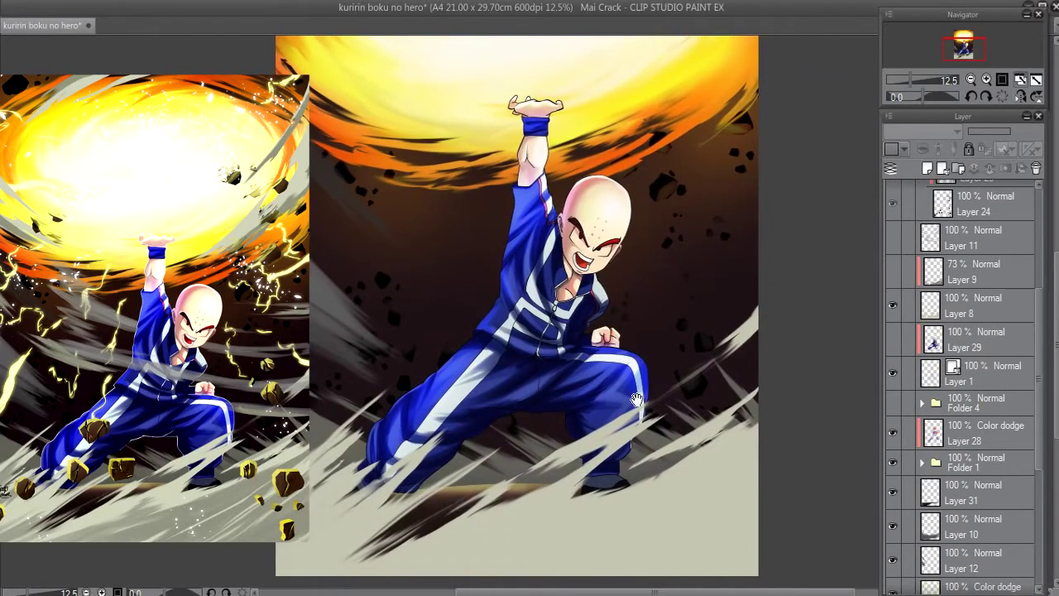
Pan and scroll over the figure and ground streaks to check the wind streaks and rocks.
drag(756, 383, 787, 342)
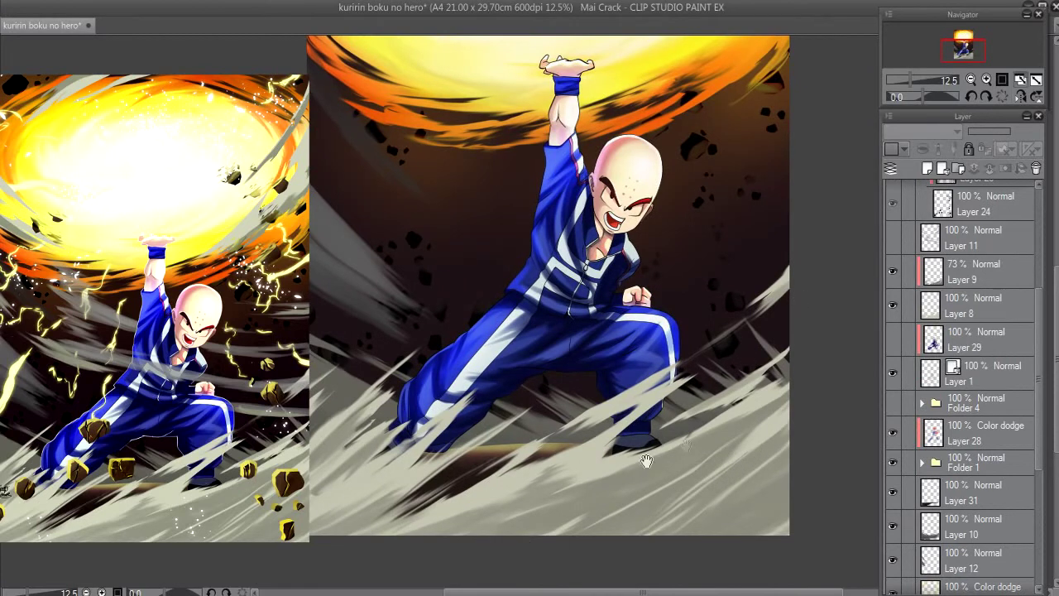
scroll(686, 261, up, 4)
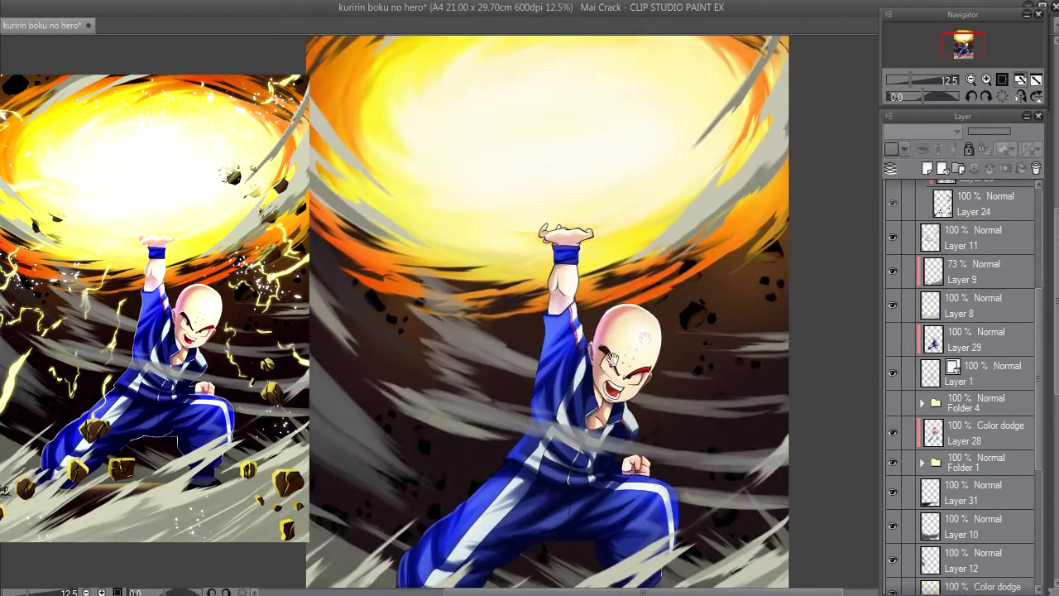
scroll(608, 253, up, 2)
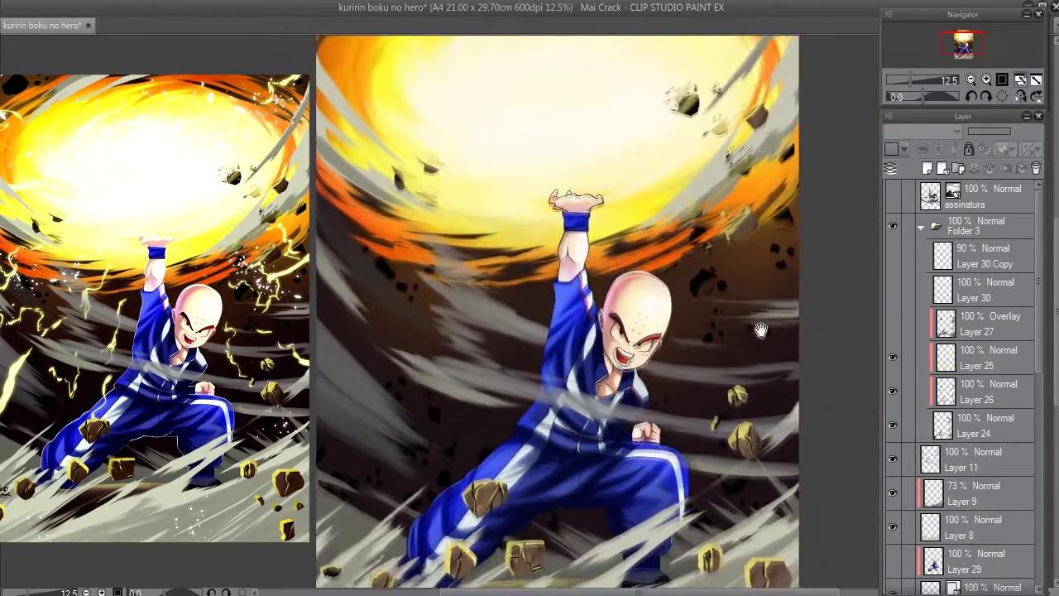
drag(760, 329, 761, 243)
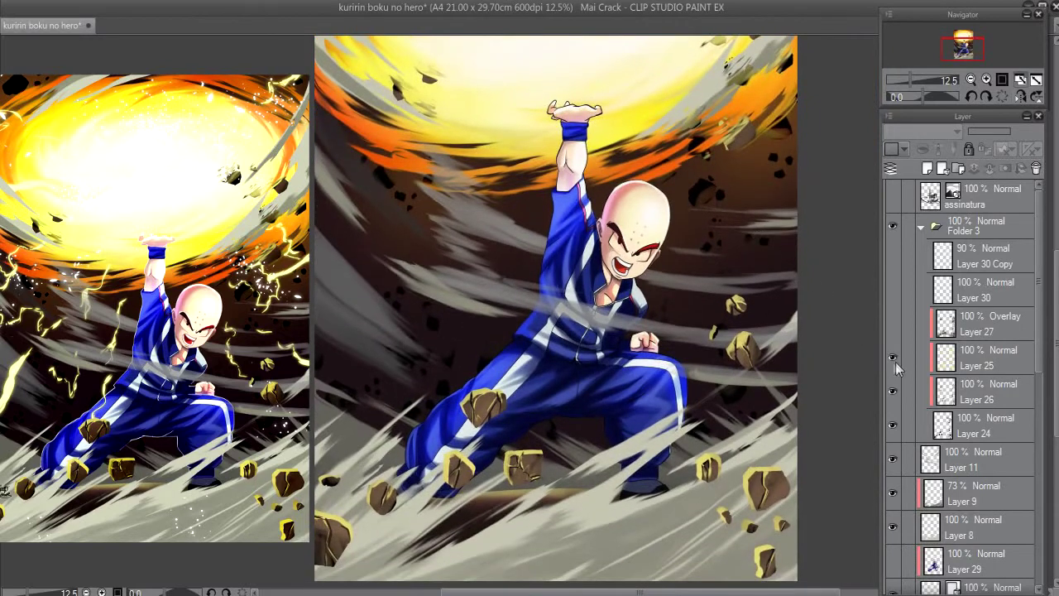
drag(470, 481, 500, 436)
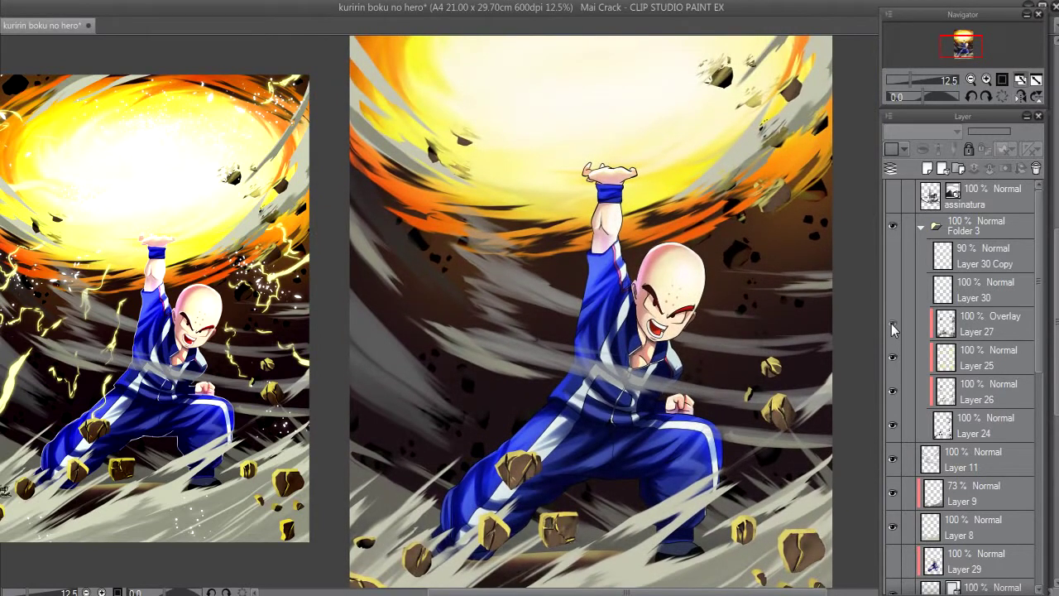
Pan to the scene's bottom and top, then show and select Layer 30's white sparkles.
drag(589, 569, 589, 482)
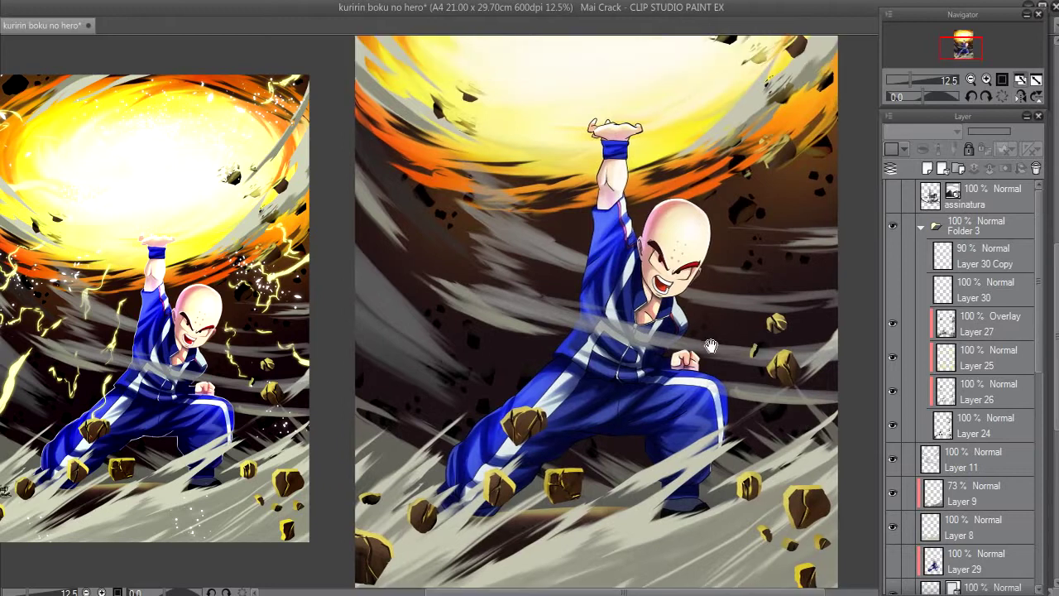
drag(766, 308, 766, 382)
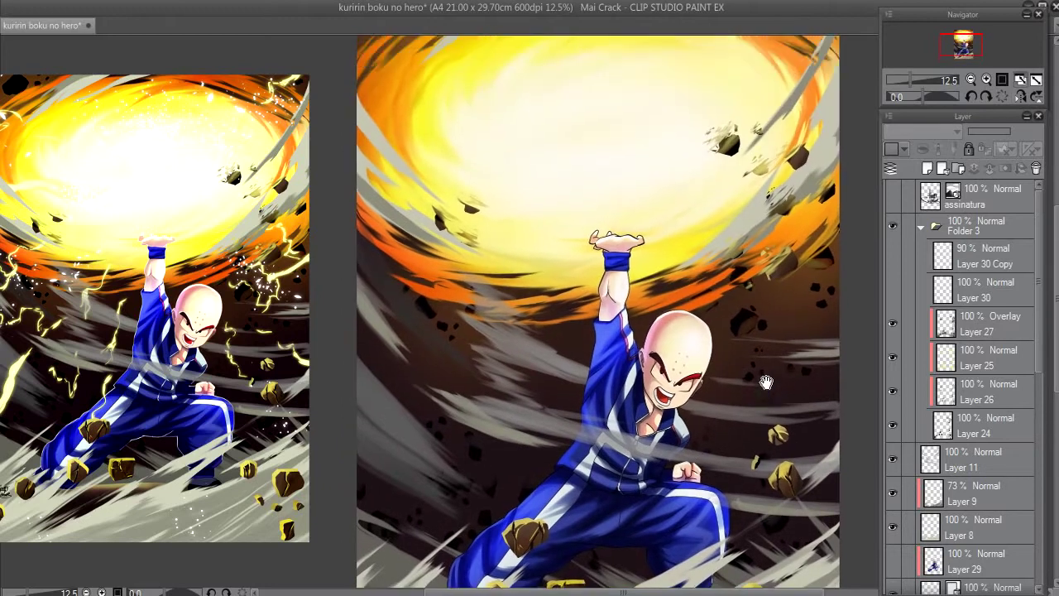
click(892, 290)
click(980, 290)
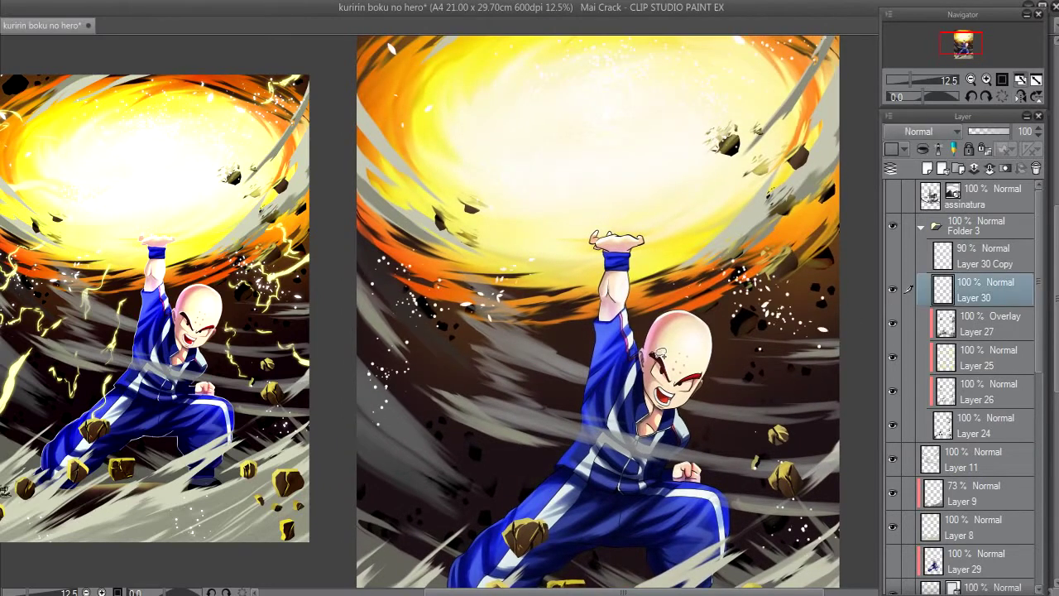
drag(657, 352, 589, 420)
mouse_move(697, 127)
mouse_down()
mouse_move(707, 193)
mouse_move(713, 124)
mouse_up()
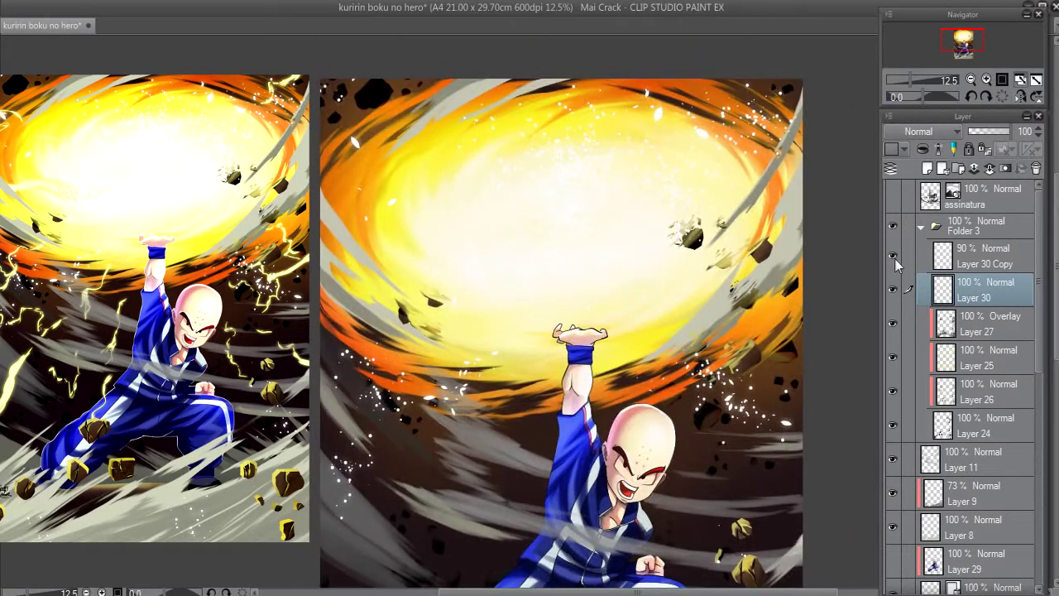
click(895, 287)
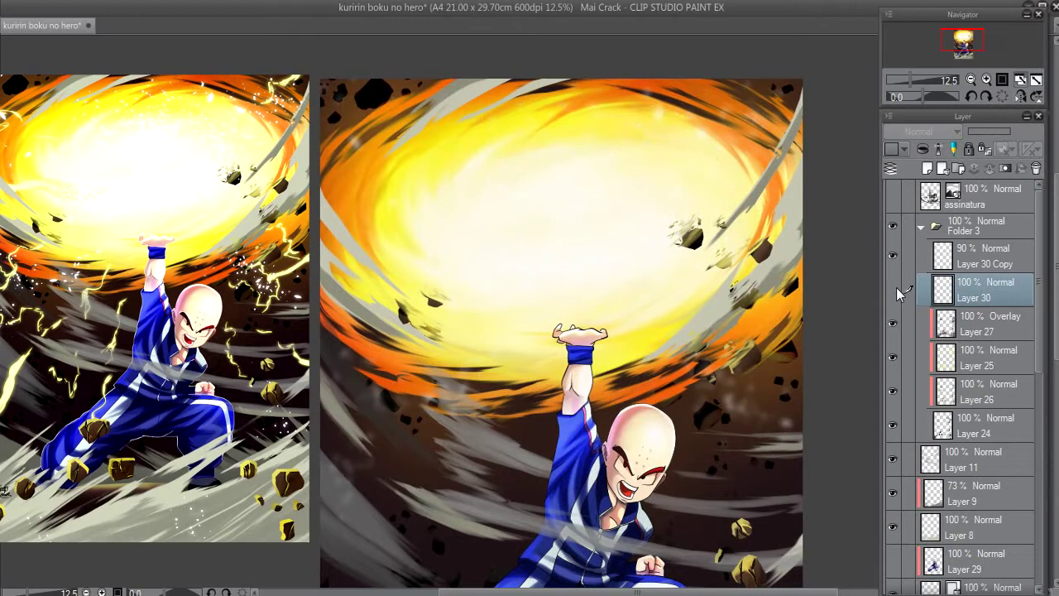
click(895, 285)
click(980, 256)
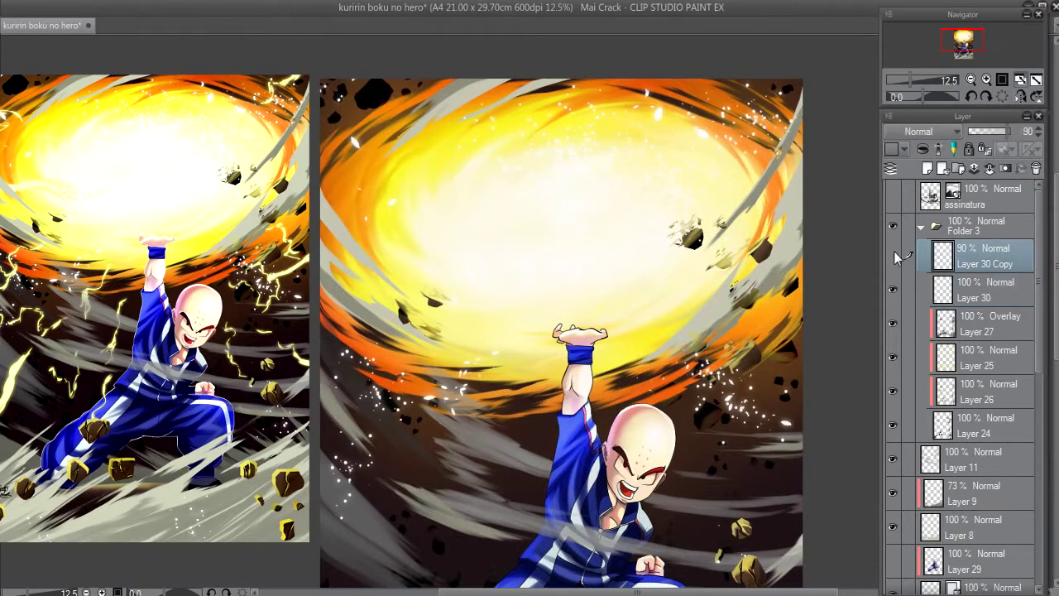
click(892, 287)
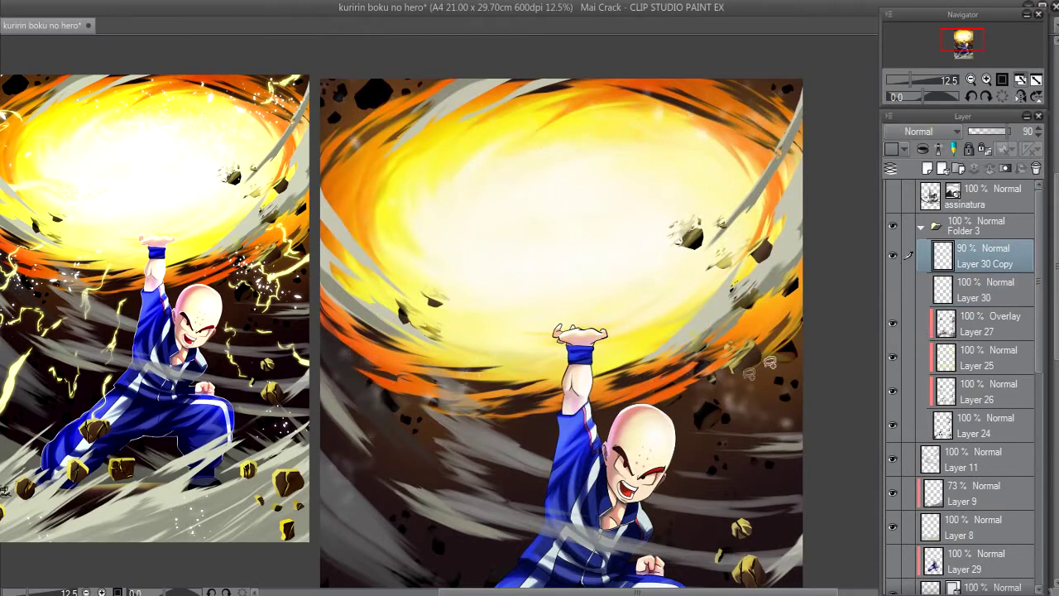
click(893, 288)
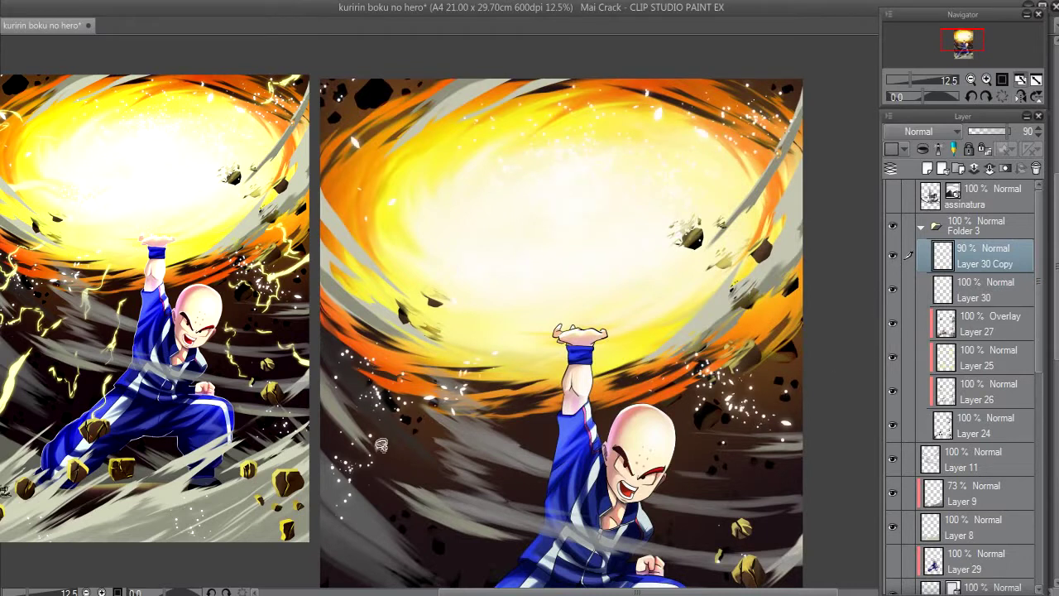
scroll(960, 348, down, 5)
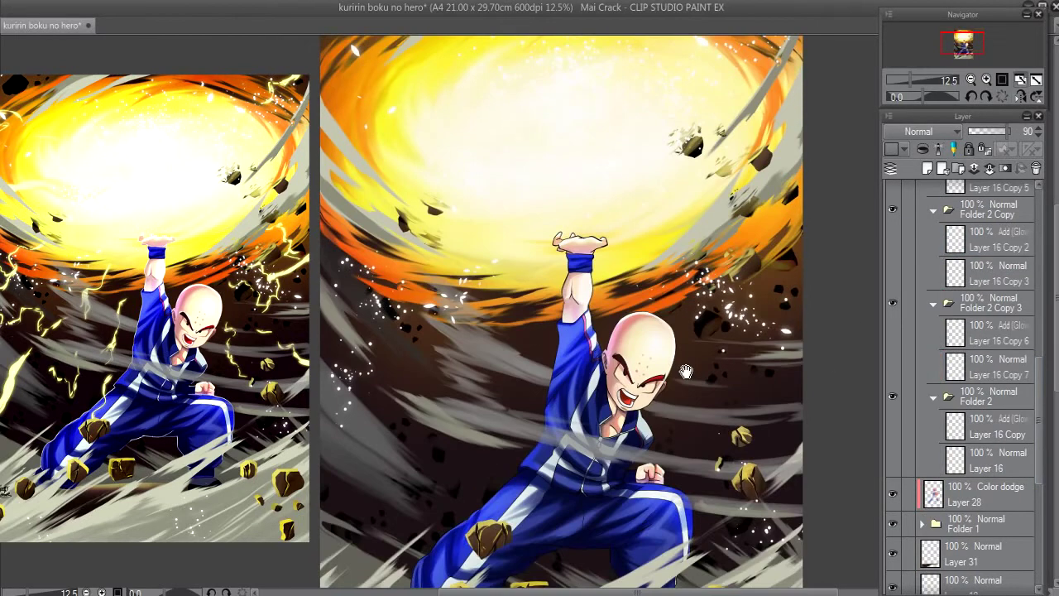
Show Layer 16's yellow lightning and select the Layer 16 Copy glow layer in Folder 2.
click(892, 460)
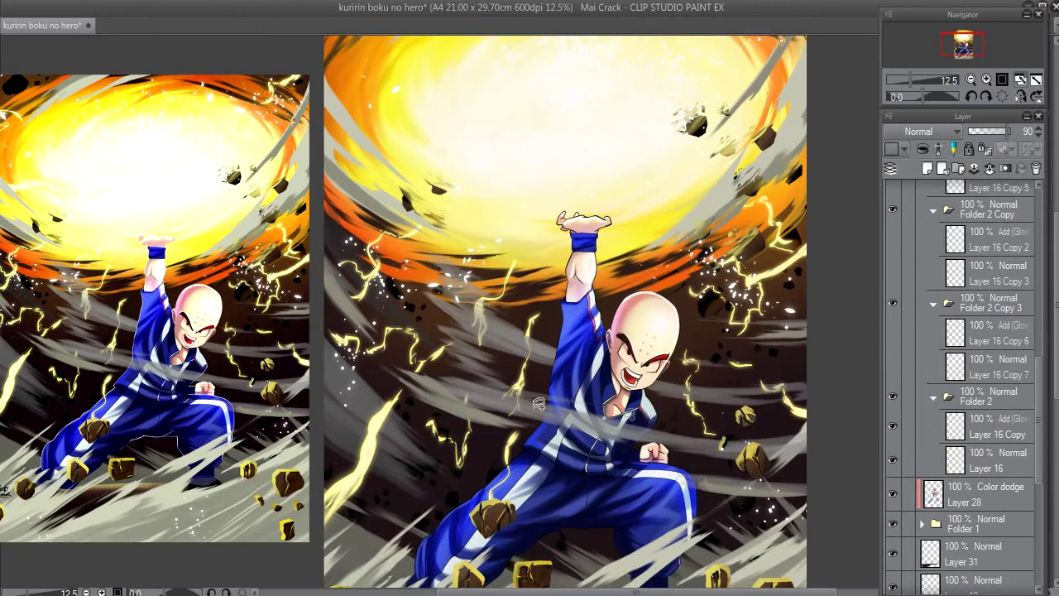
click(978, 403)
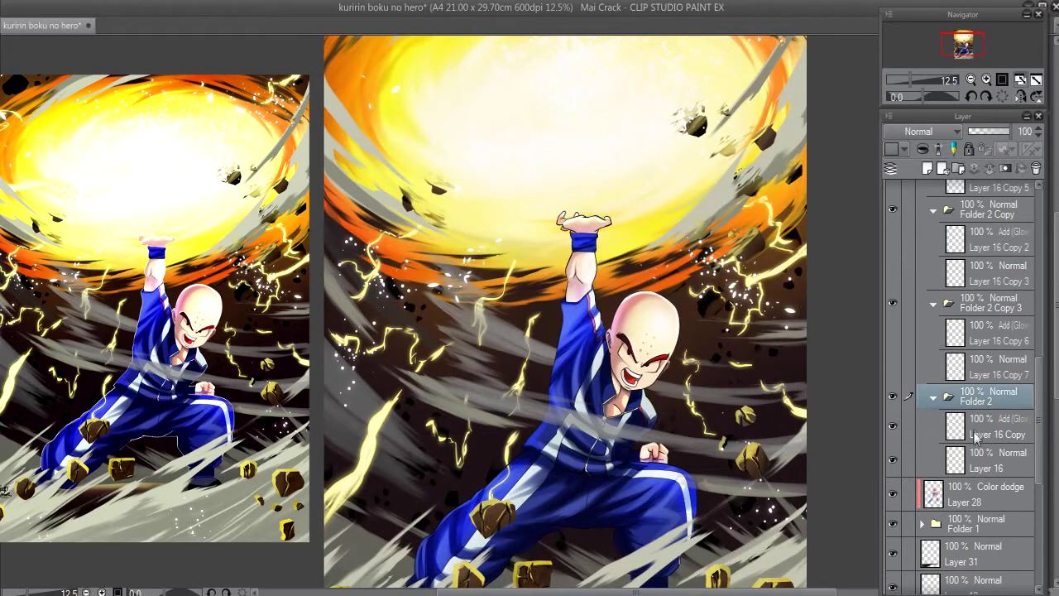
click(989, 426)
click(892, 427)
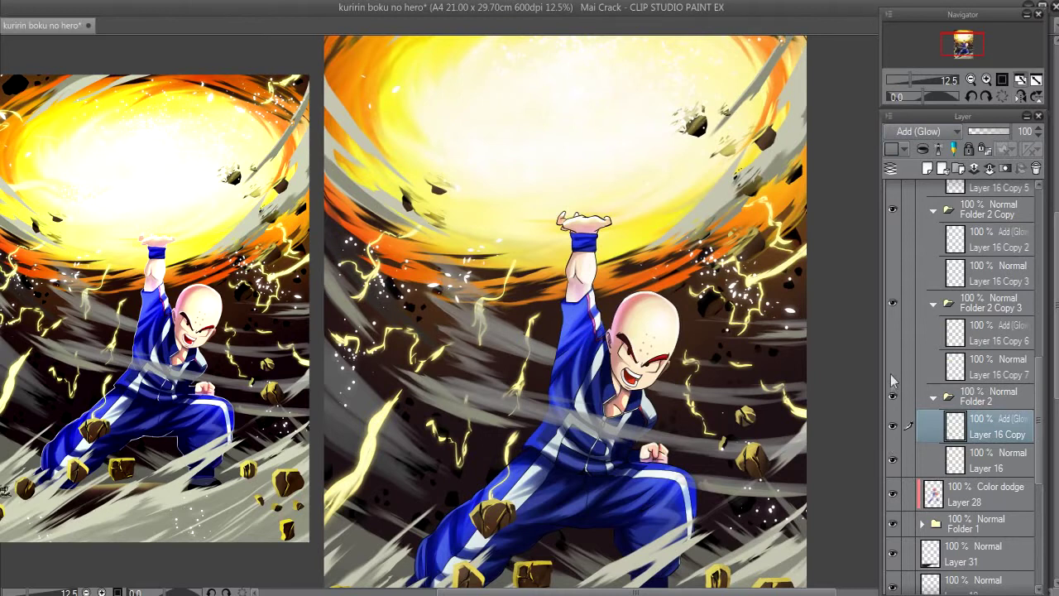
Lasso-select the upper-left and upper-right parts of the energy blast.
drag(449, 157, 450, 281)
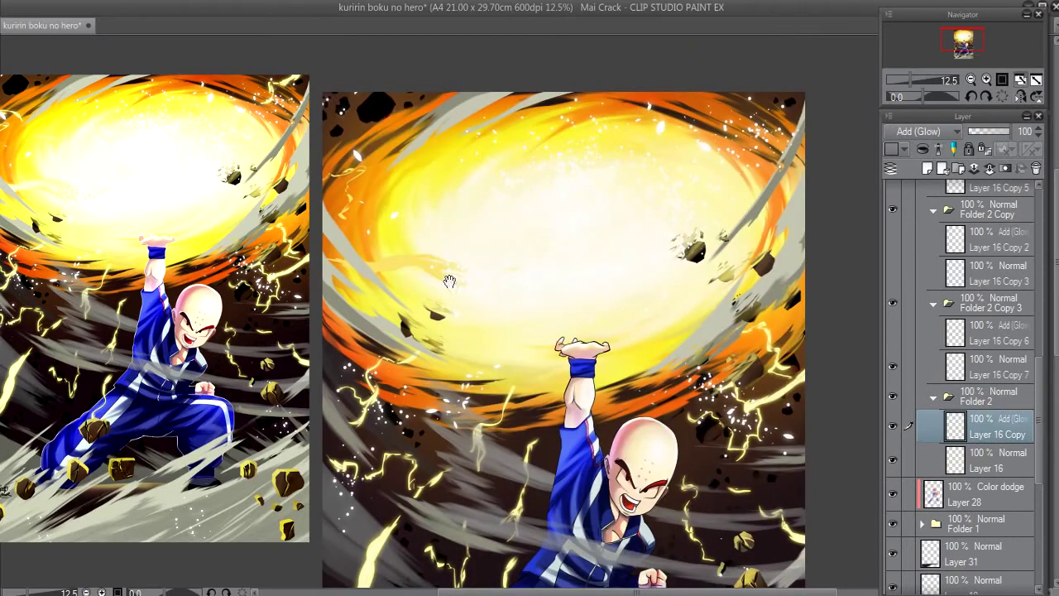
drag(368, 123, 331, 316)
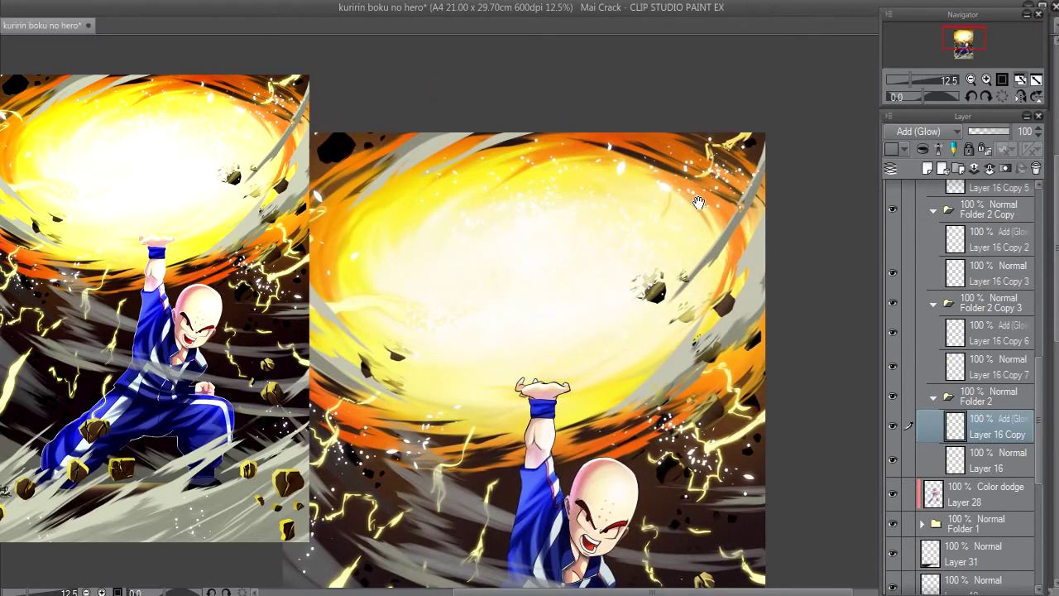
drag(658, 225, 819, 256)
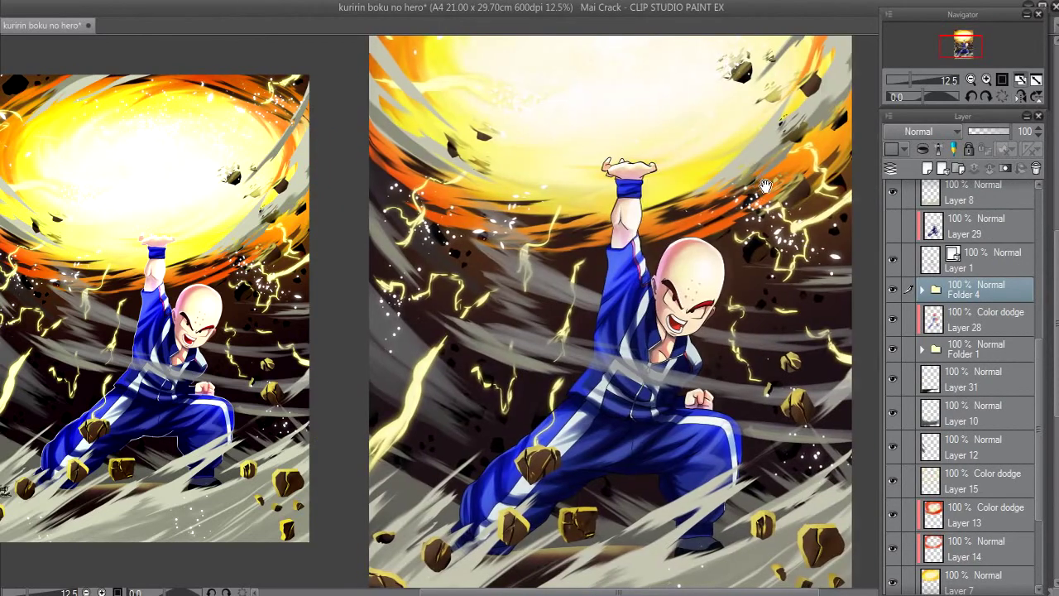
drag(765, 186, 780, 189)
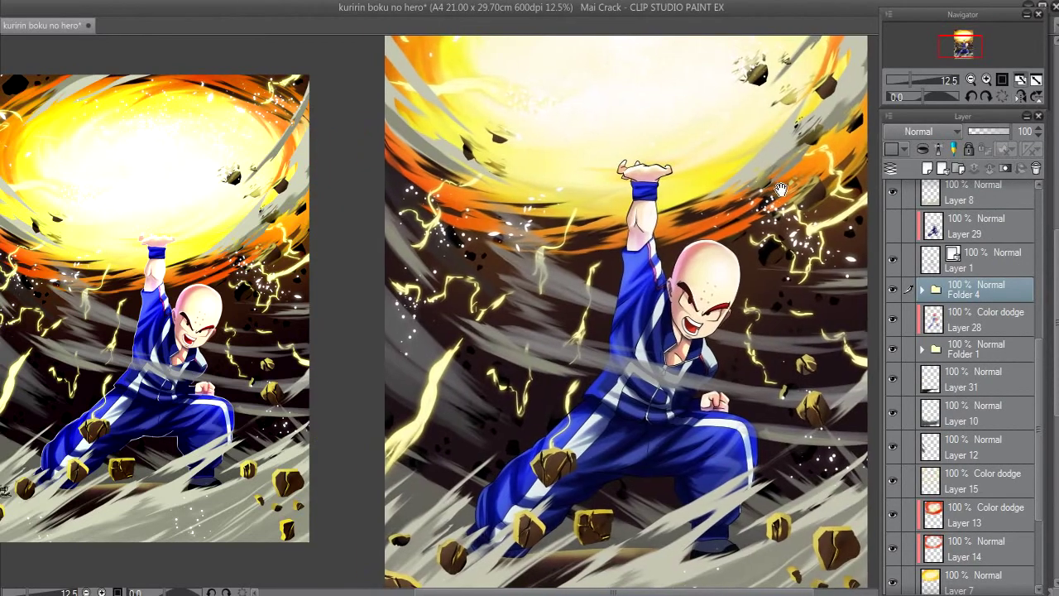
Show and select Layer 29's white rim light, zooming in on the raised arm and head.
click(894, 228)
click(943, 234)
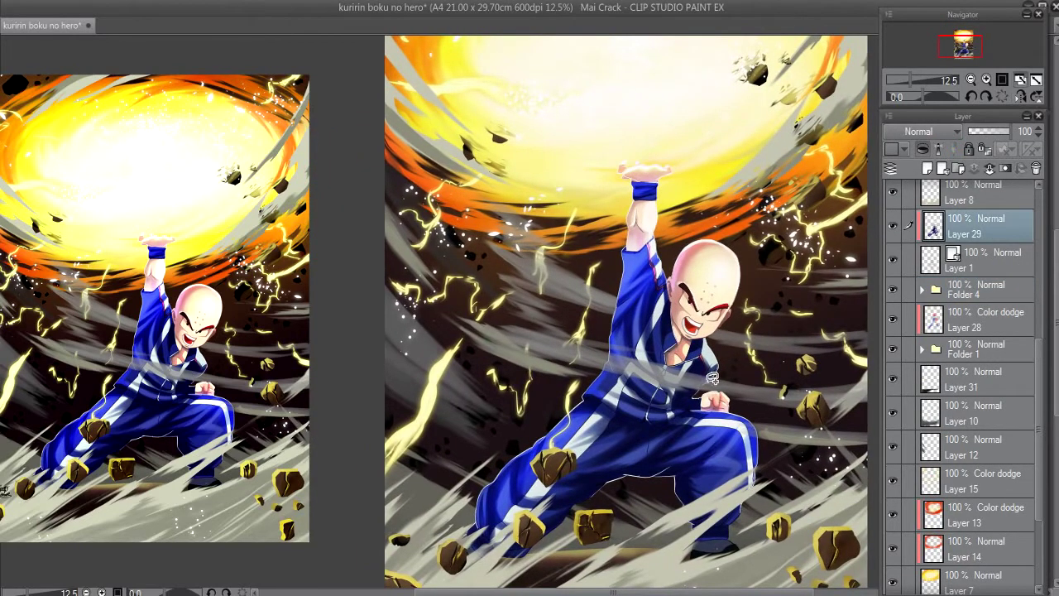
click(987, 79)
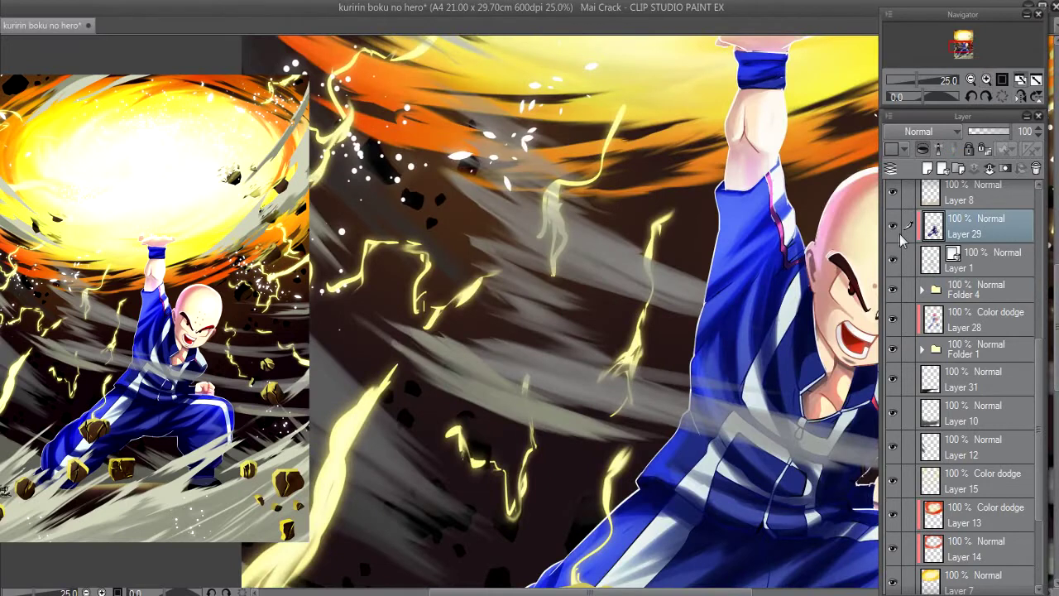
drag(852, 277, 652, 374)
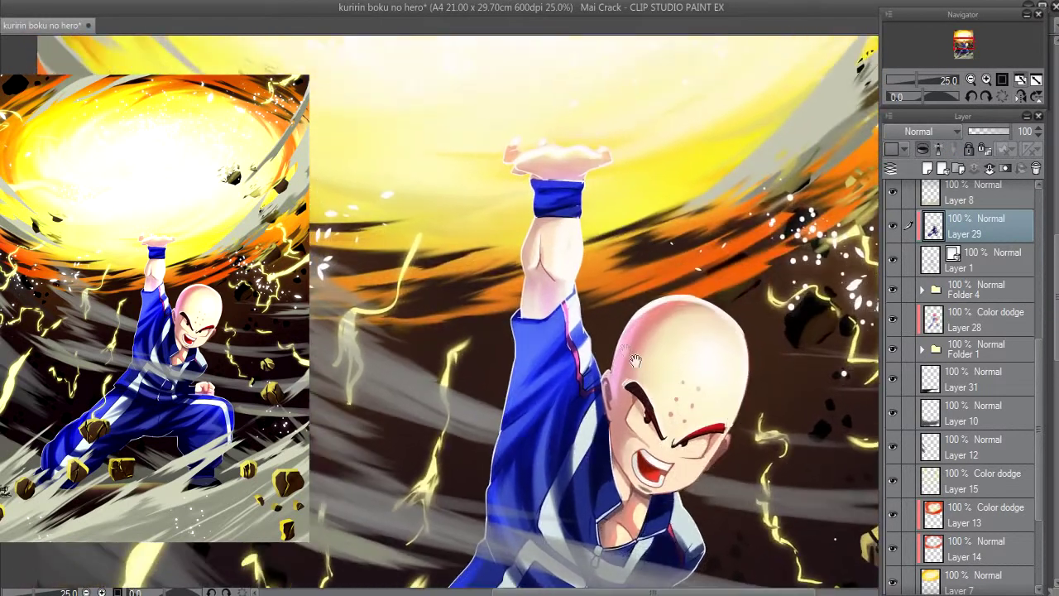
Zoom out and fit the whole page to check the rim light across the illustration.
scroll(612, 388, down, 3)
scroll(562, 406, down, 1)
scroll(497, 422, down, 2)
scroll(429, 441, down, 1)
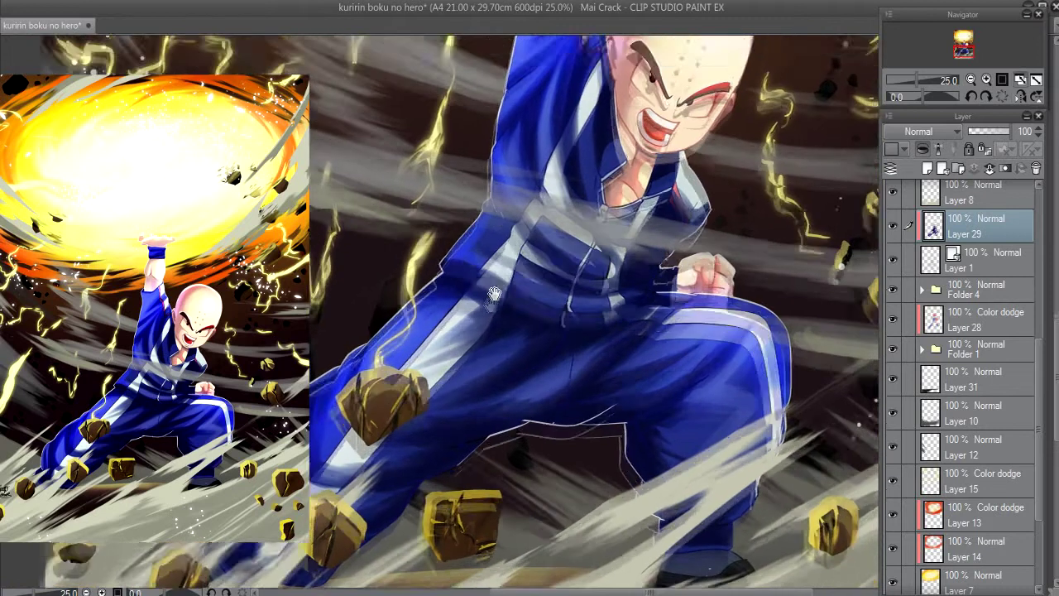
click(1020, 79)
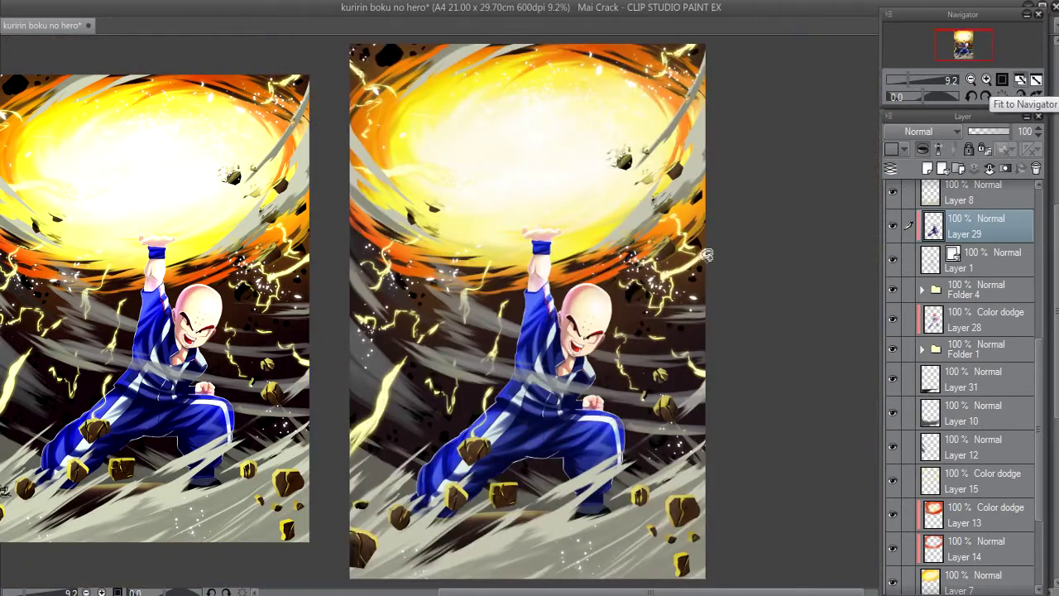
drag(658, 244, 633, 240)
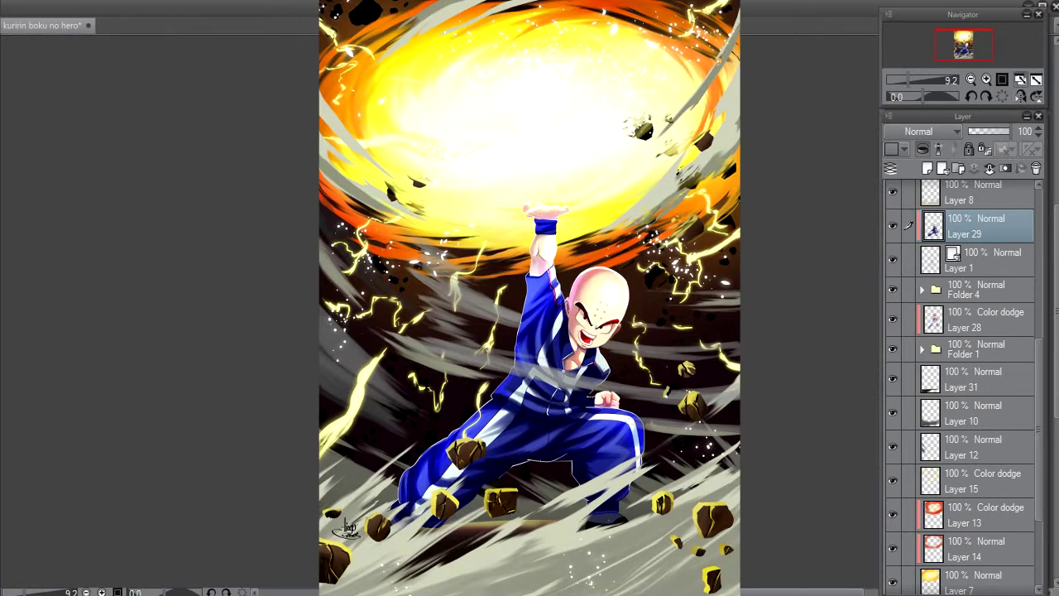
Collapse Folder 3 in the Layer panel to hide its contents.
mouse_move(1040, 366)
mouse_down()
mouse_move(1040, 441)
mouse_move(1039, 222)
mouse_up()
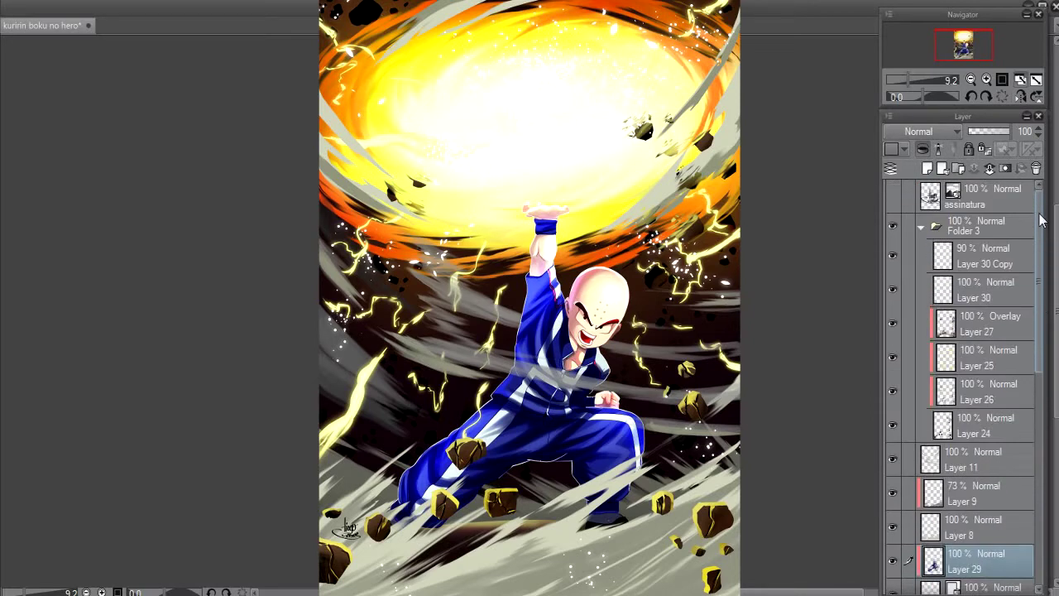
drag(1040, 220, 1037, 245)
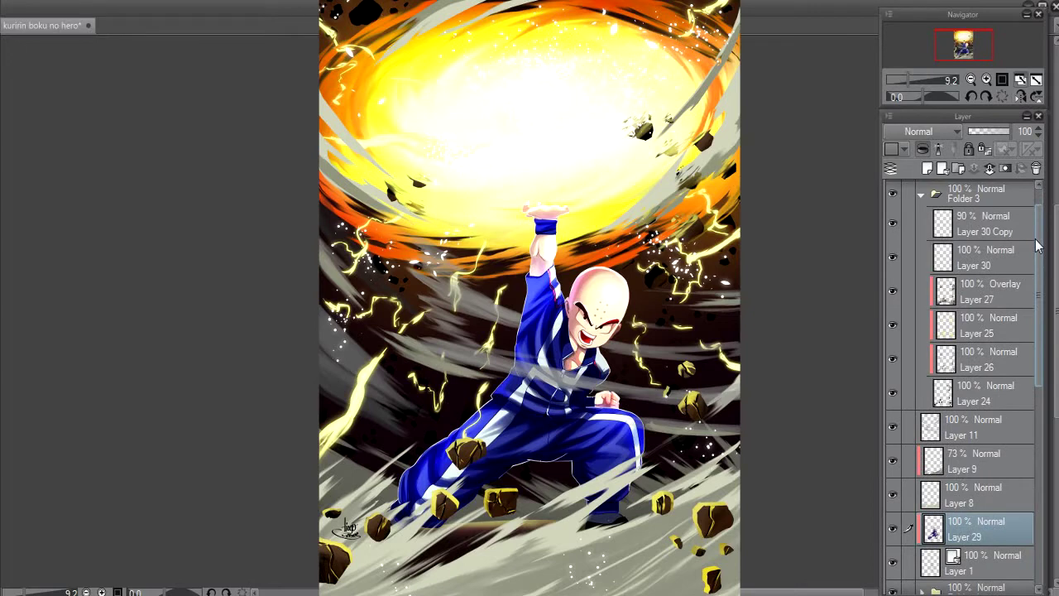
drag(1042, 239, 1042, 218)
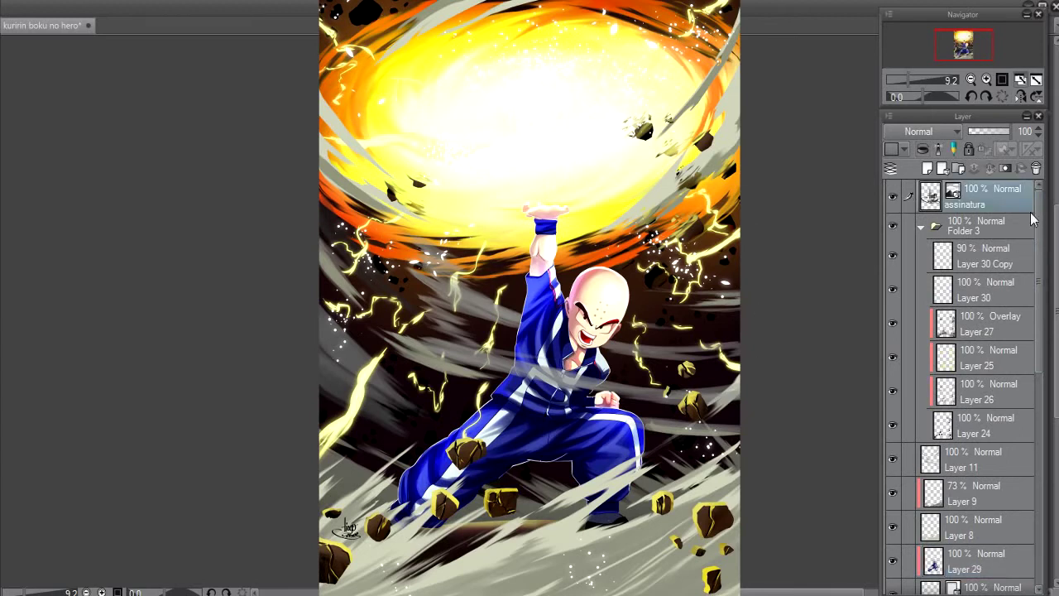
scroll(1031, 275, down, 3)
scroll(1031, 275, down, 2)
scroll(1034, 314, down, 2)
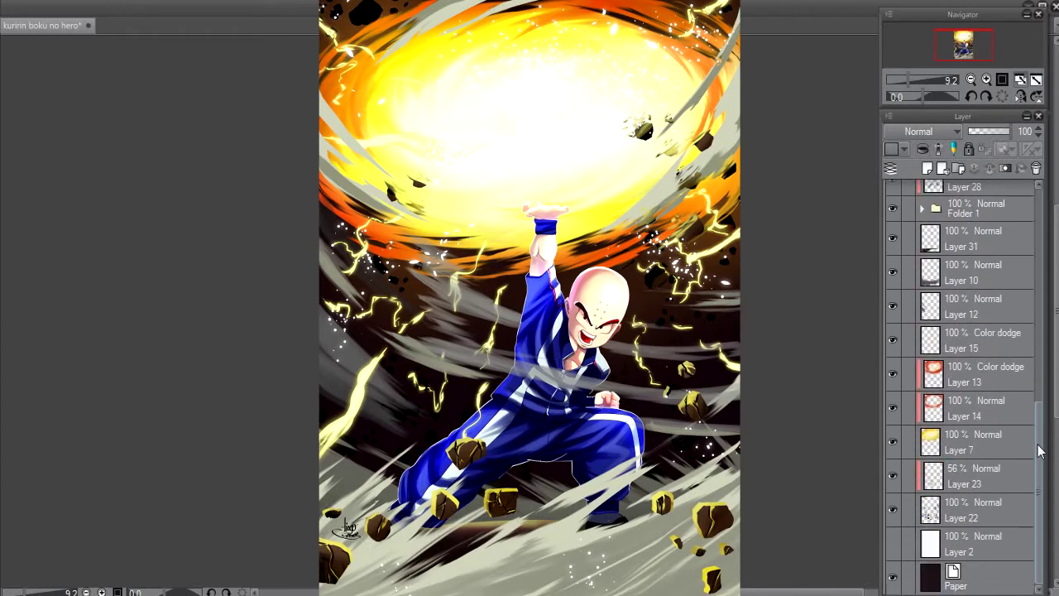
scroll(1039, 390, down, 2)
drag(1040, 391, 1042, 212)
click(921, 226)
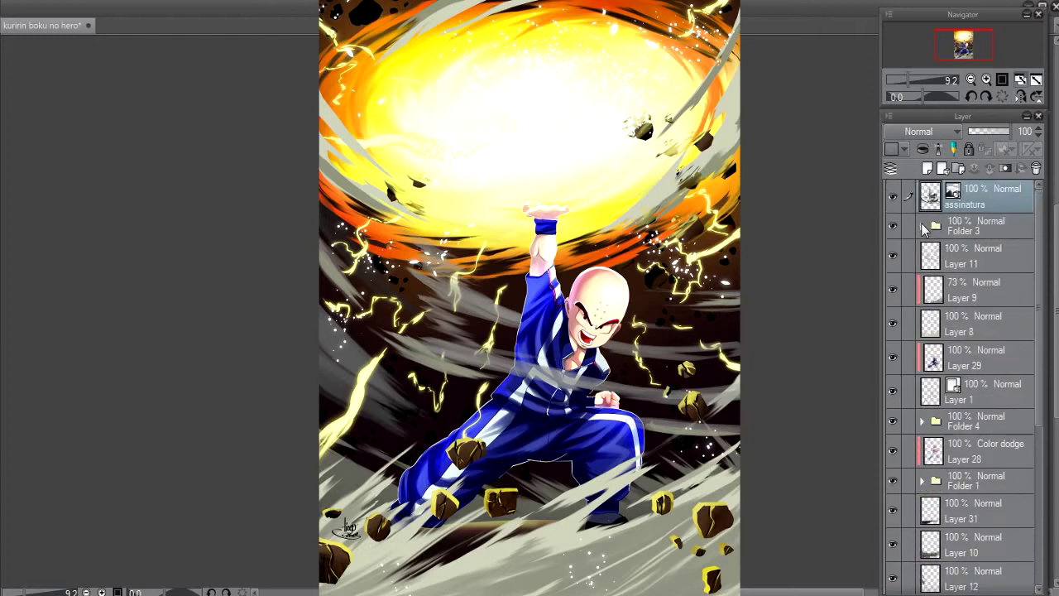
Make Layer 7 the active layer, then review the layer stack back to the top.
scroll(1042, 279, down, 3)
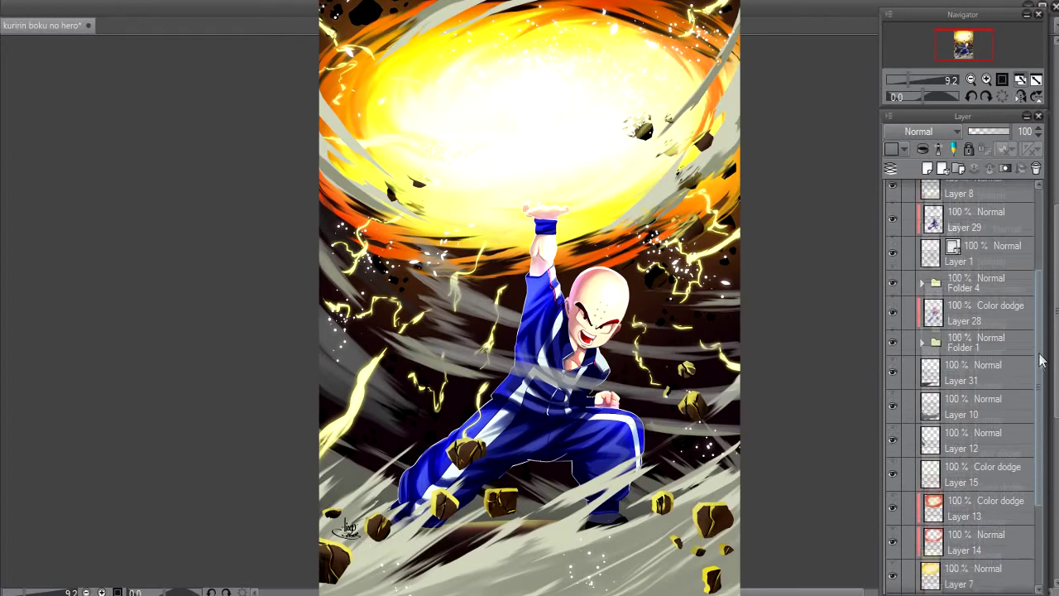
scroll(1042, 359, down, 3)
scroll(1034, 430, down, 2)
click(983, 445)
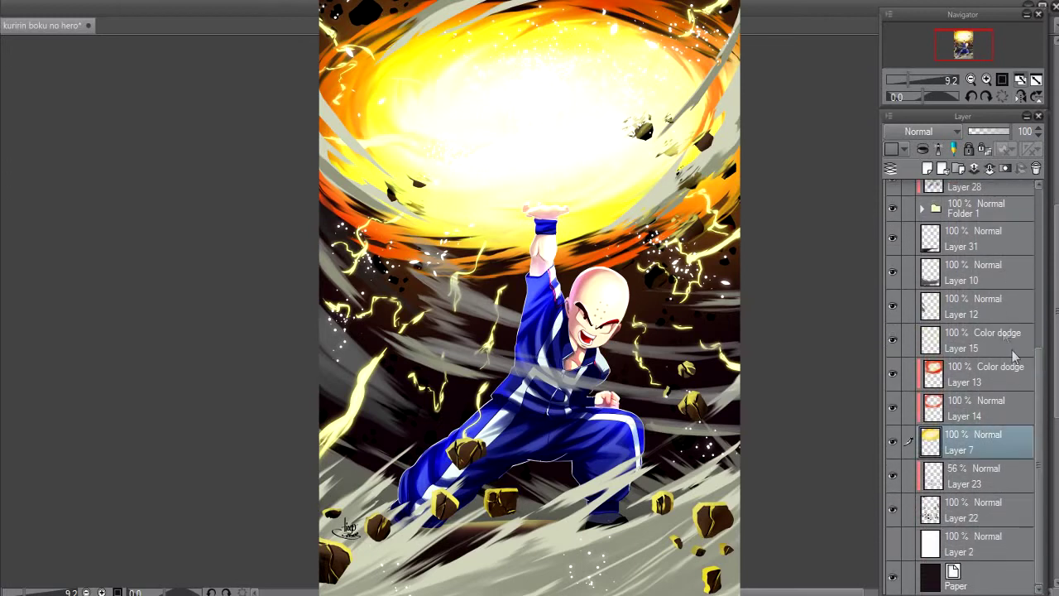
scroll(1039, 374, up, 3)
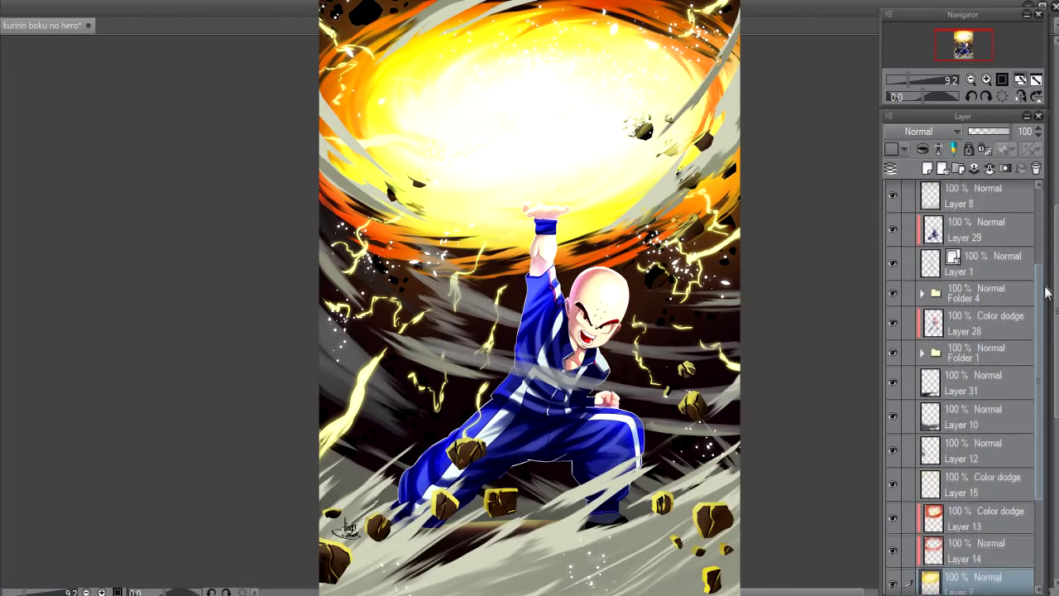
drag(1043, 292, 1041, 375)
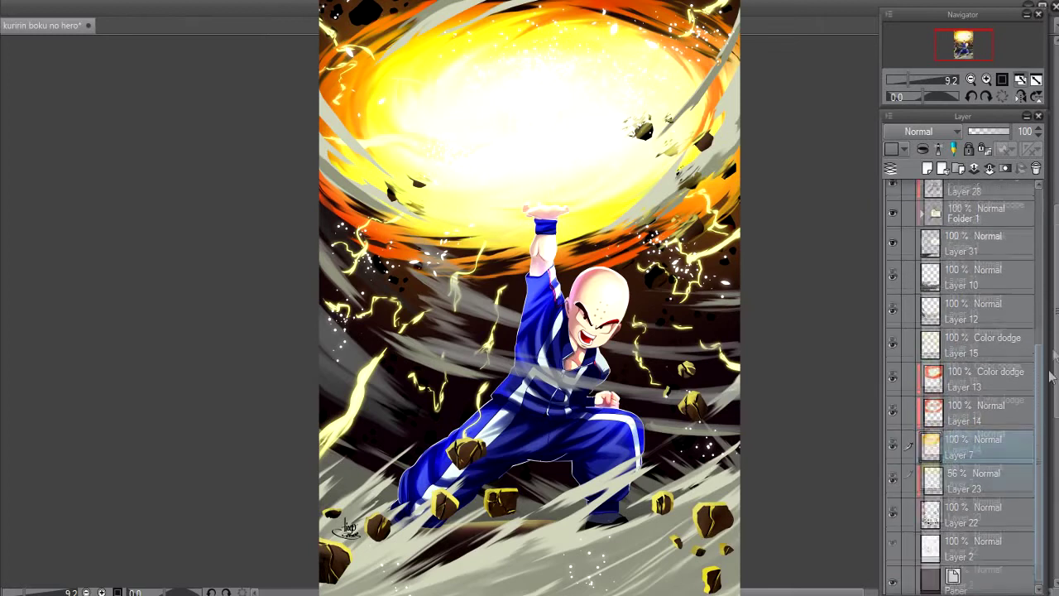
scroll(1041, 389, up, 3)
scroll(972, 276, up, 3)
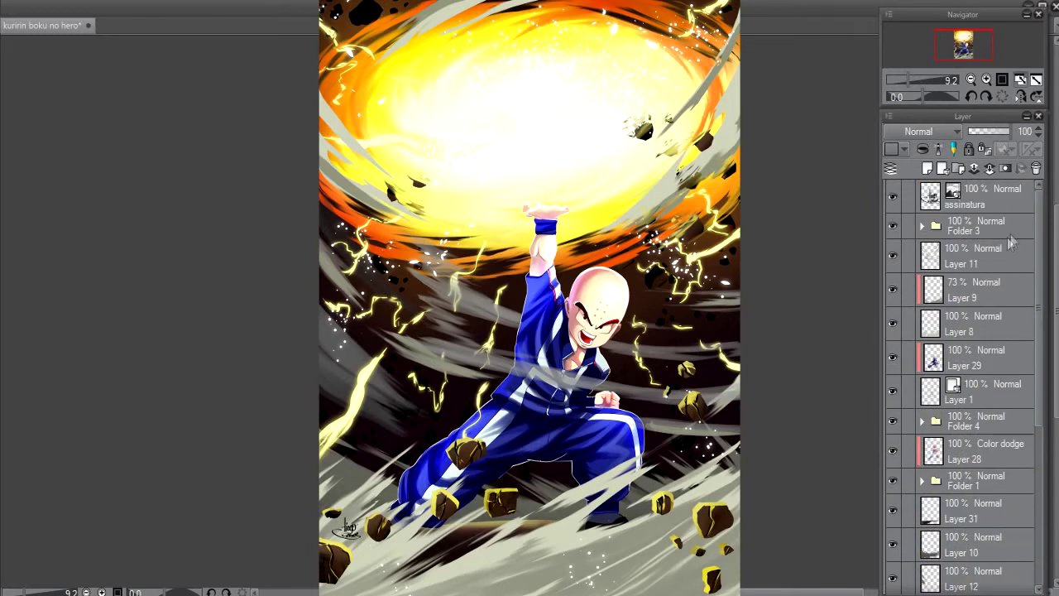
mouse_move(1044, 205)
mouse_down()
mouse_move(1050, 278)
mouse_move(1051, 207)
mouse_move(1036, 237)
mouse_up()
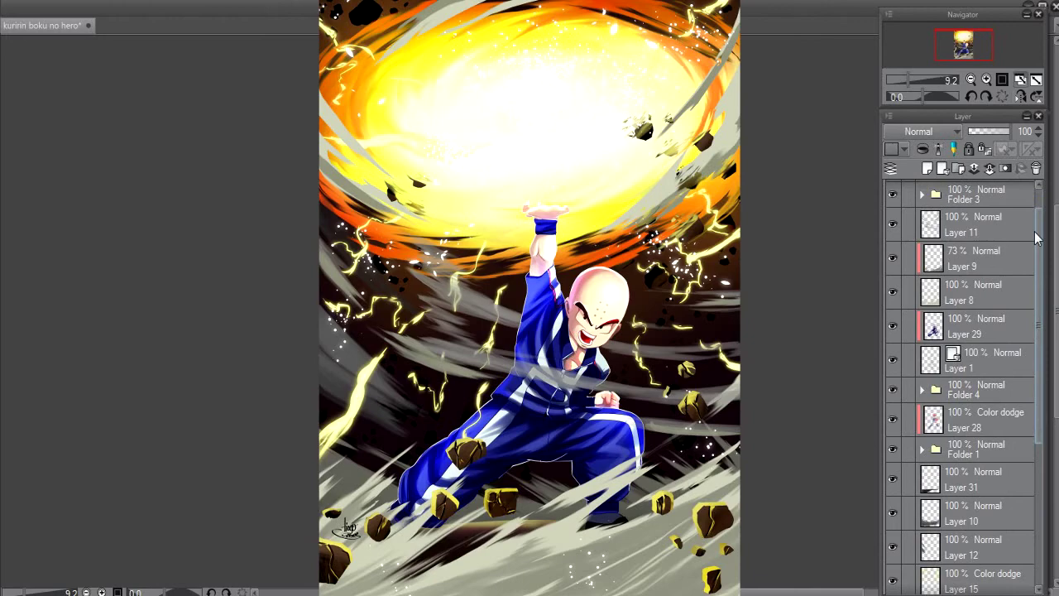